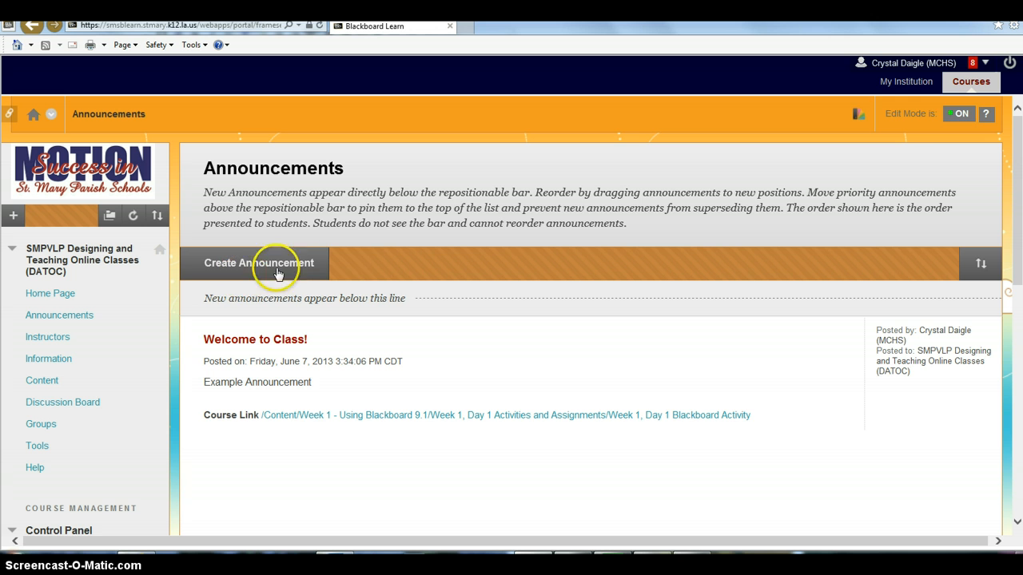
Step: View the Announcements page with Edit Mode off, and turn Edit Mode back on
click(959, 114)
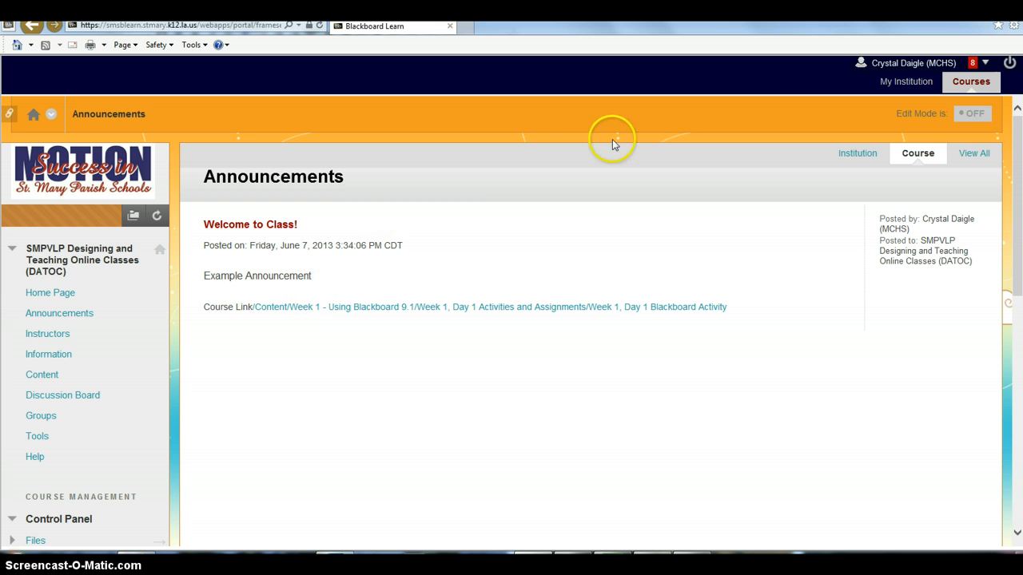
click(972, 118)
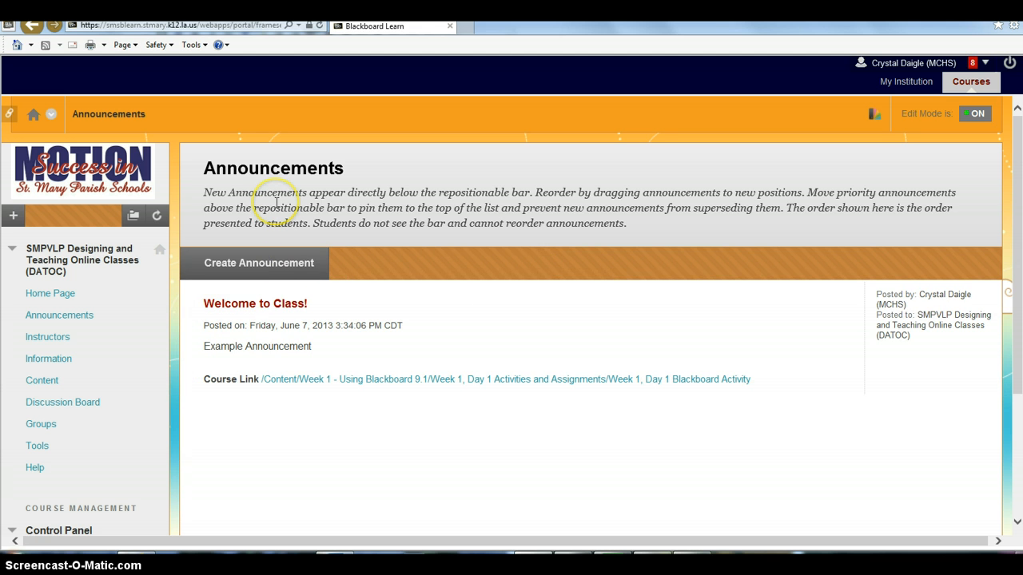
Step: Create a new course announcement with the subject "Example Announcement"
click(270, 263)
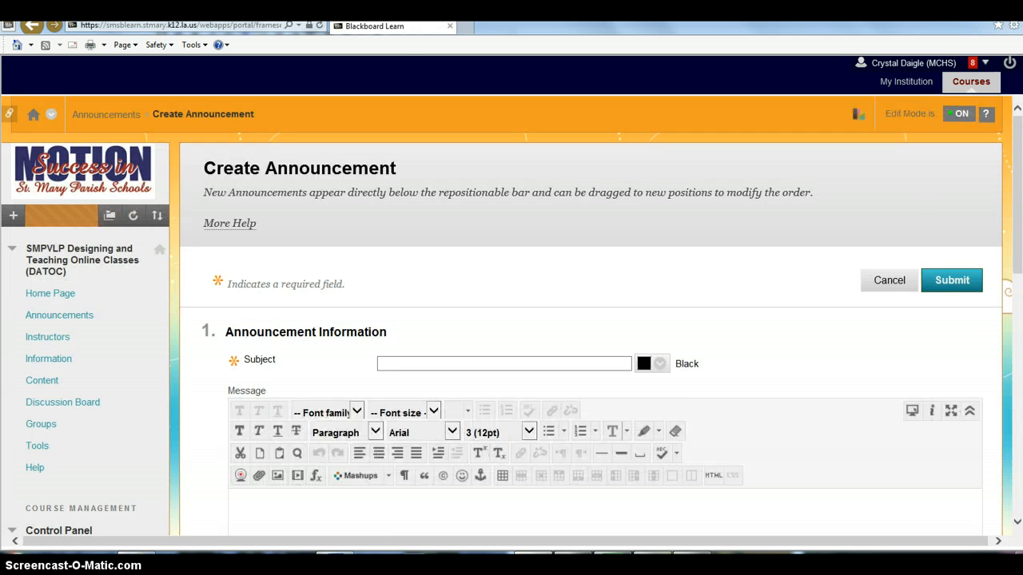
scroll(482, 391, down, 1)
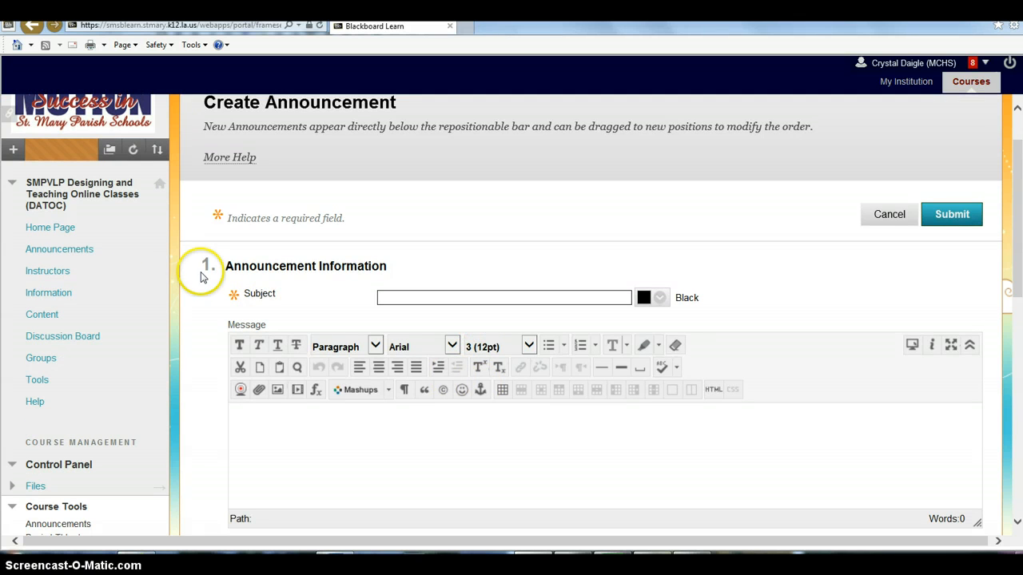
click(397, 296)
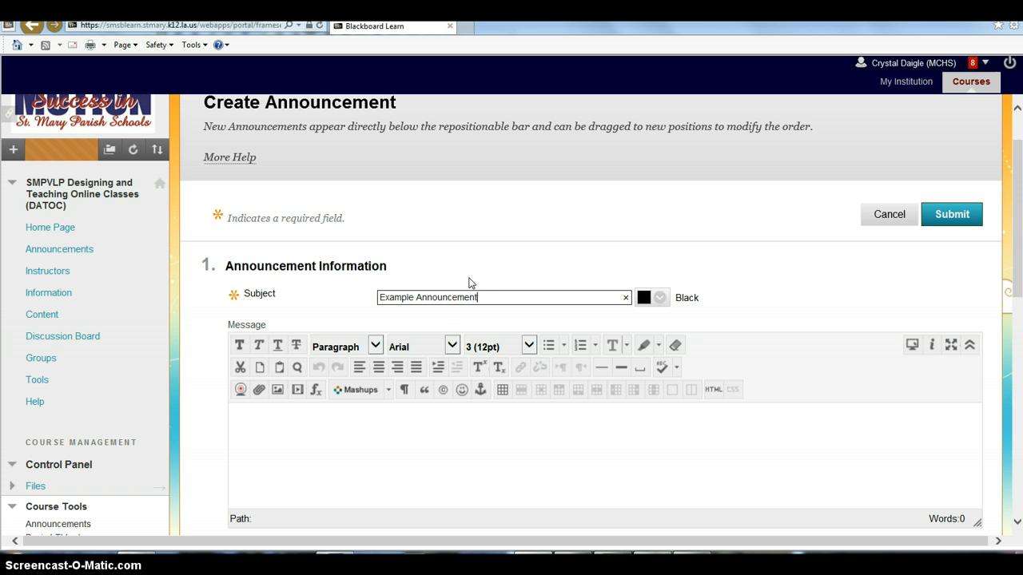
click(377, 451)
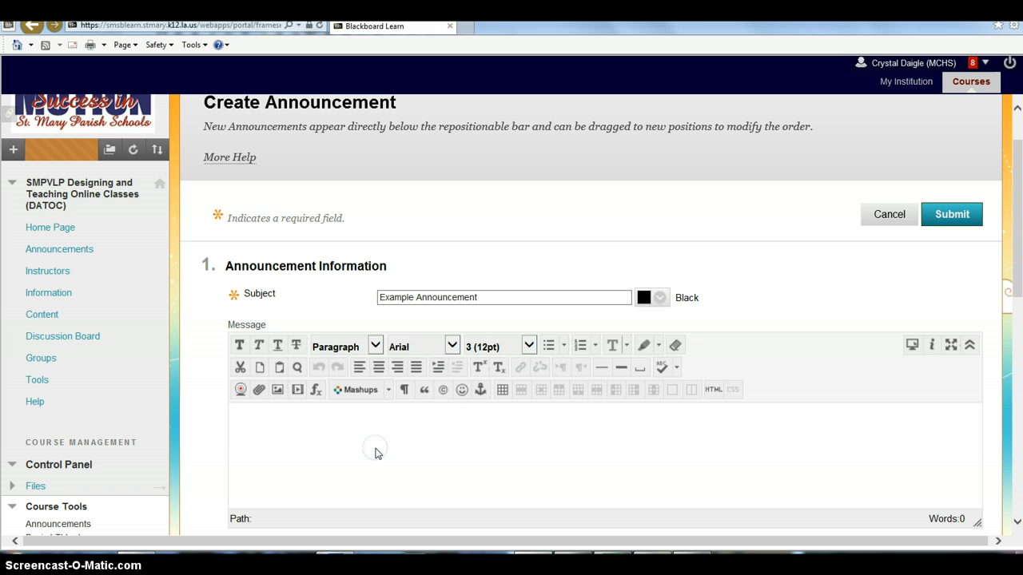
Step: Set the announcement subject's color to Dark Azure-Blue (#003399)
scroll(377, 454, down, 1)
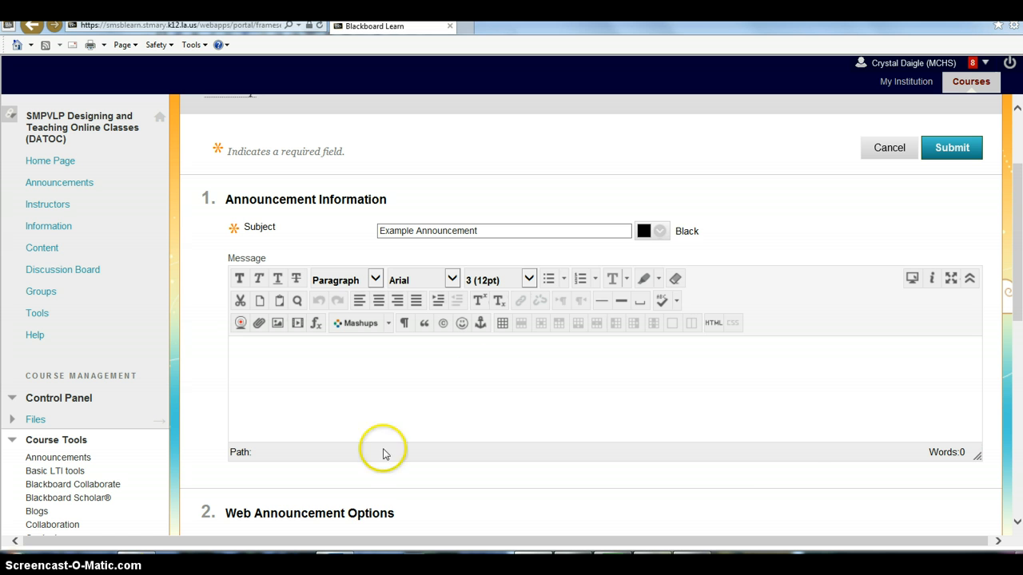
click(661, 232)
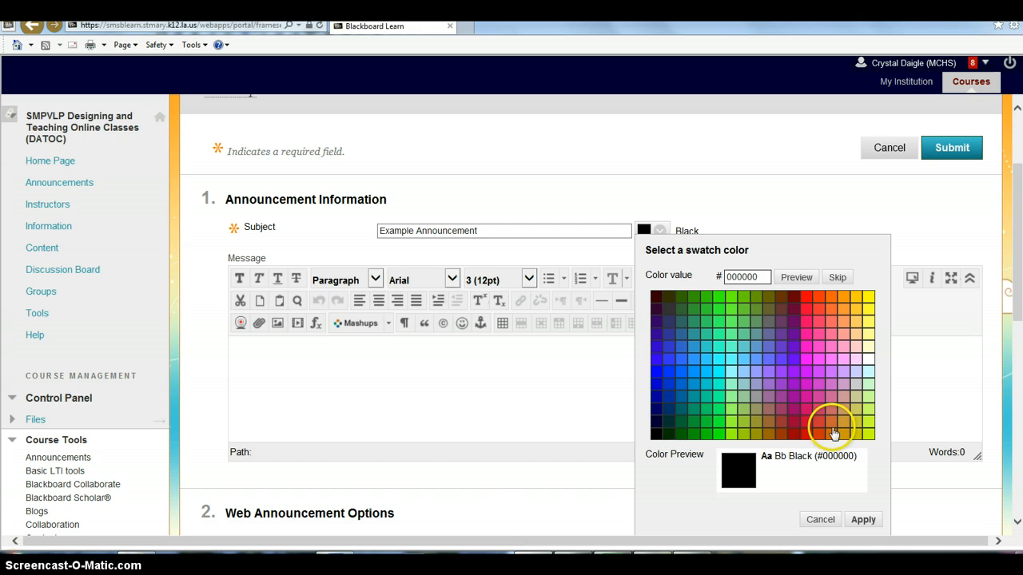
click(680, 421)
click(668, 396)
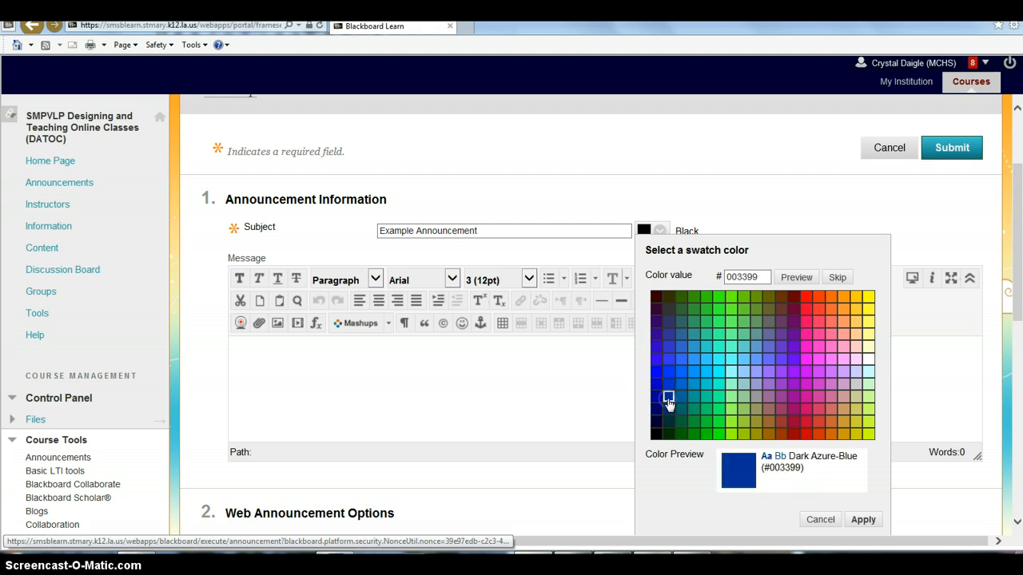
click(862, 520)
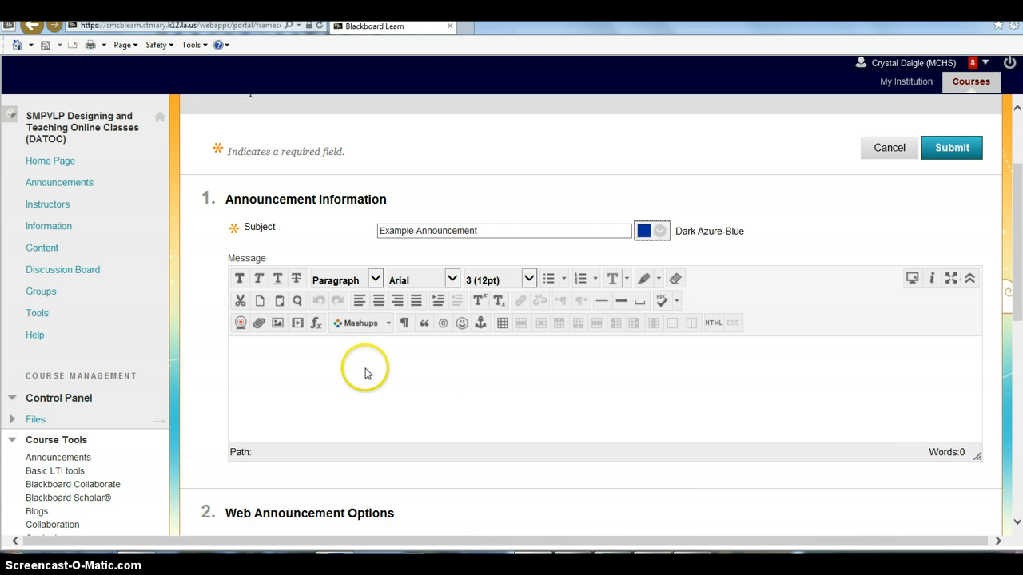
Step: Enter "Type announcement here." as the announcement's message text
click(286, 366)
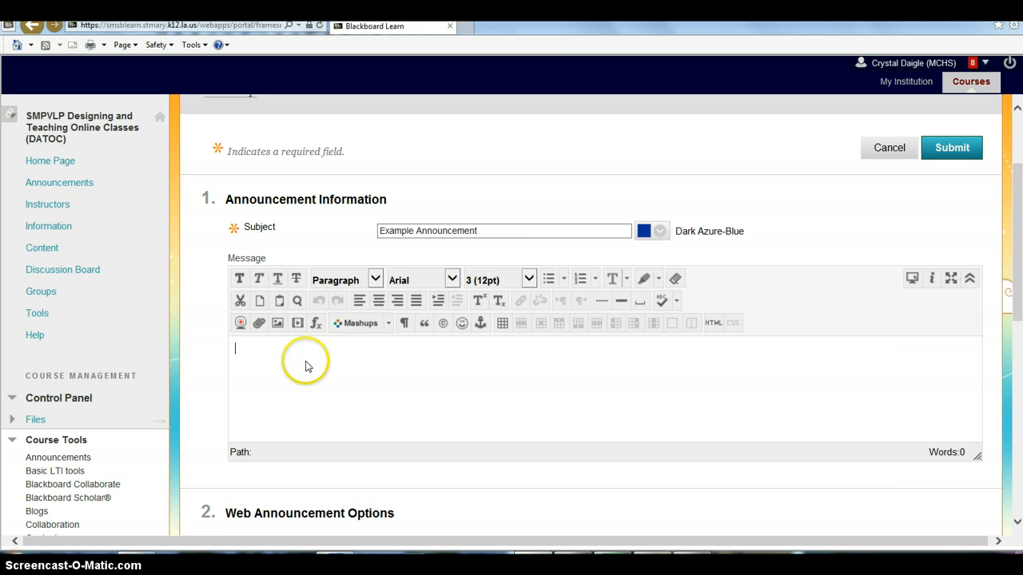
text(Tyl)
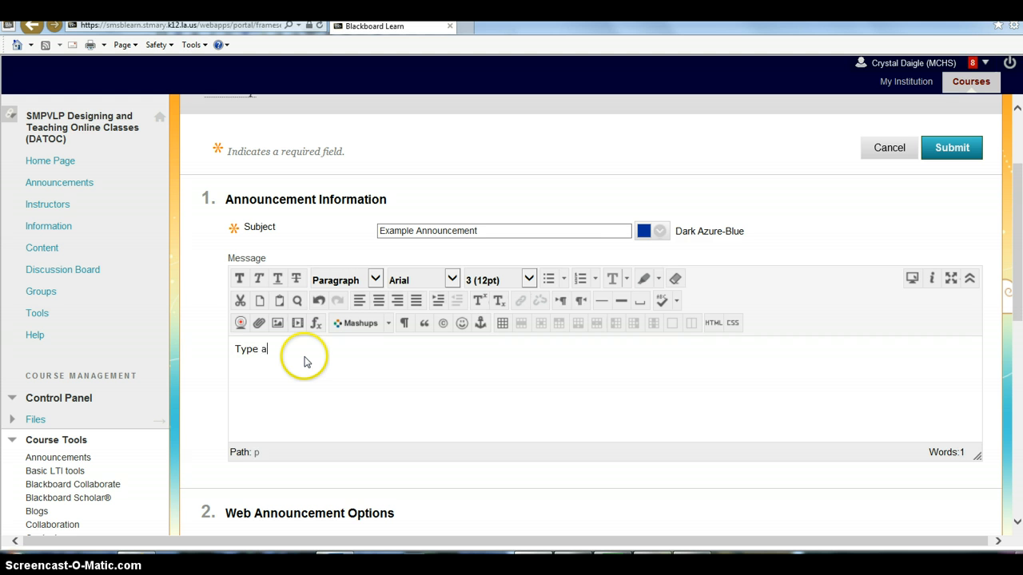
text(e annou)
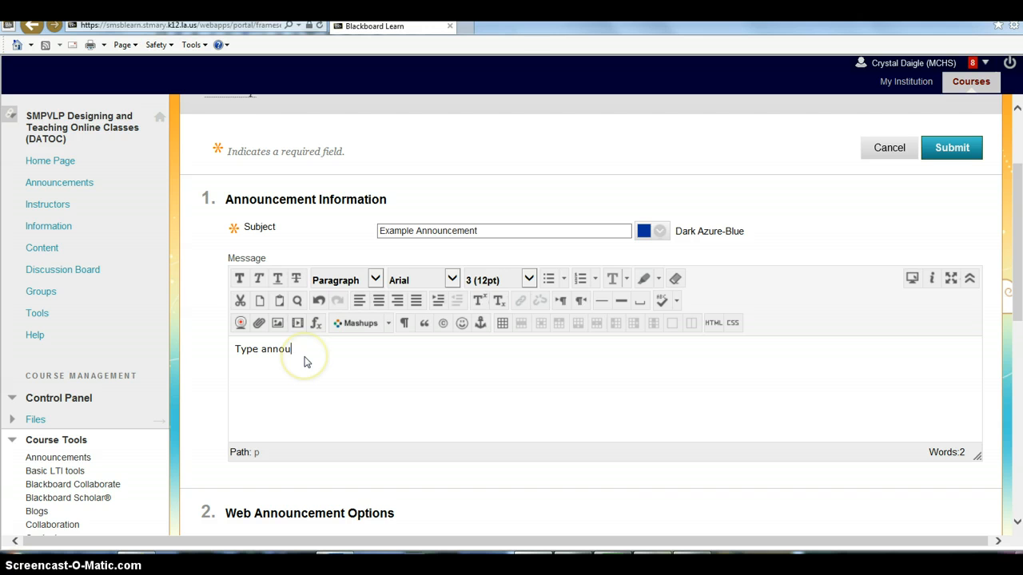
text(ncement here.)
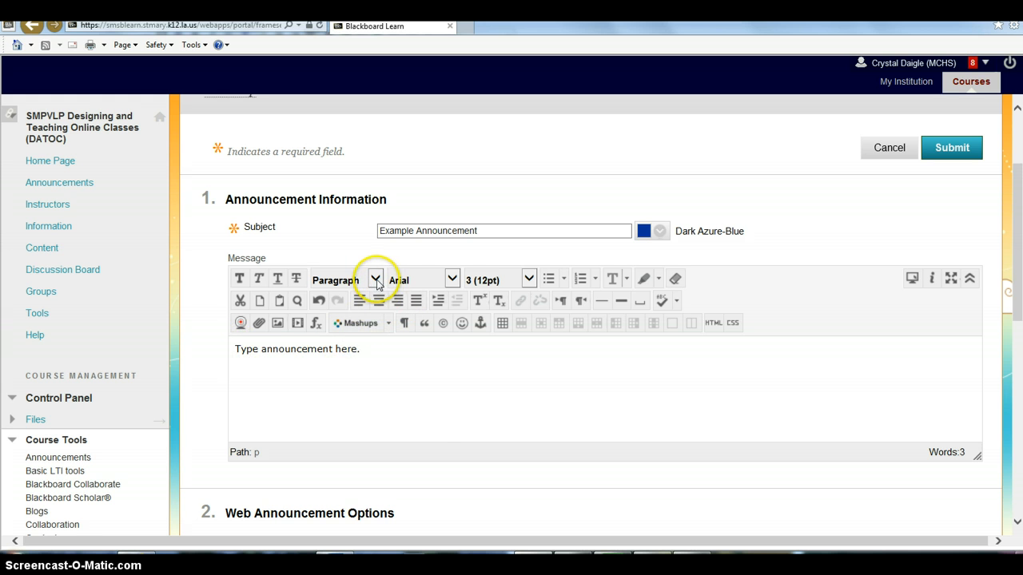
Step: Highlight the whole message text in yellow, keeping the Arial font
click(451, 279)
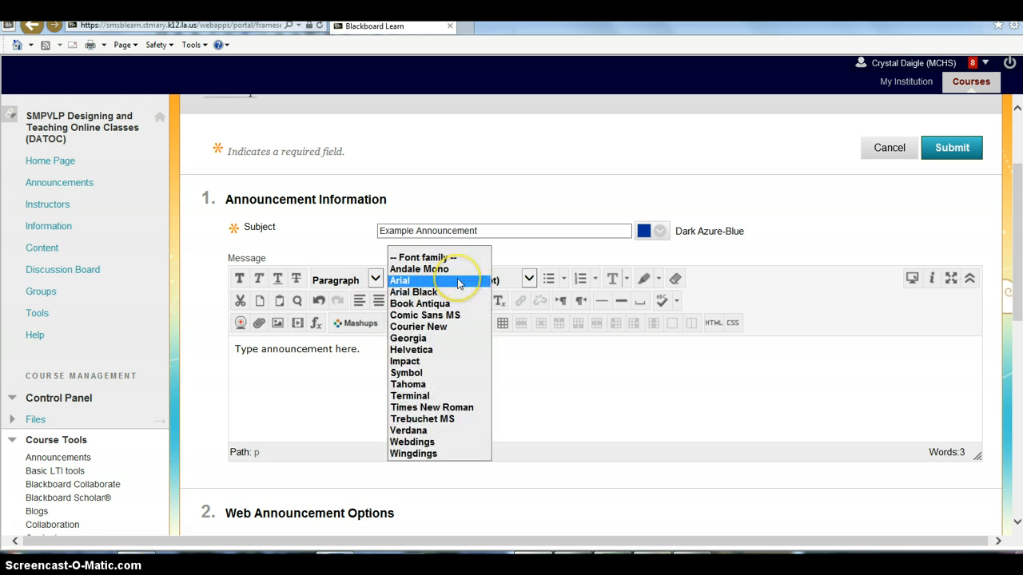
click(459, 282)
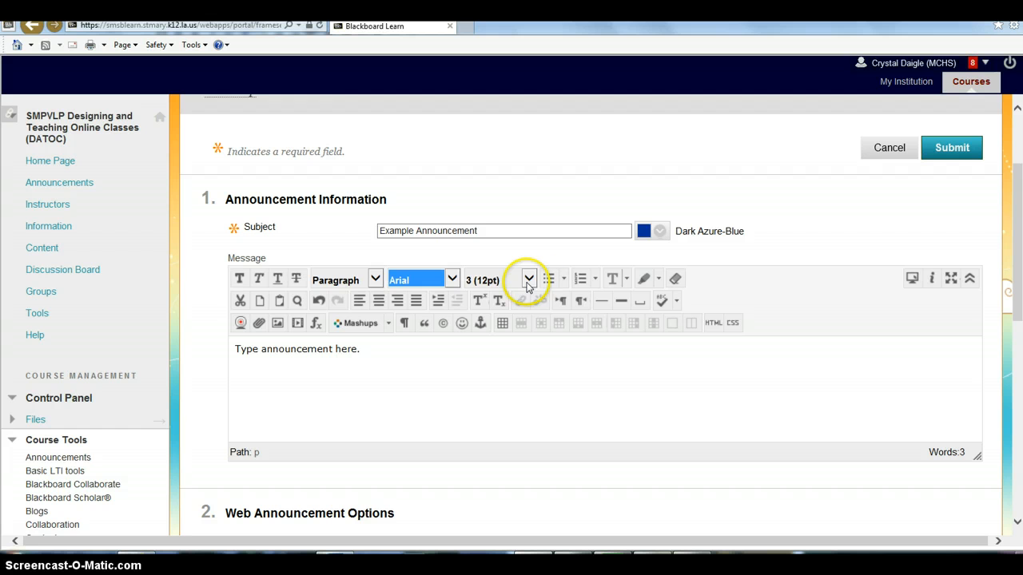
click(627, 280)
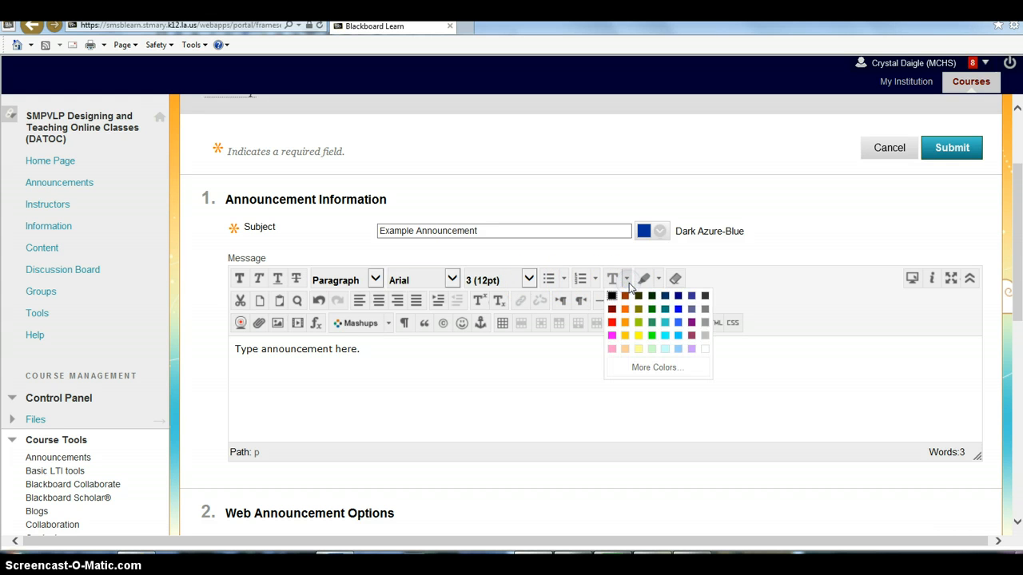
click(365, 349)
drag(377, 349, 234, 349)
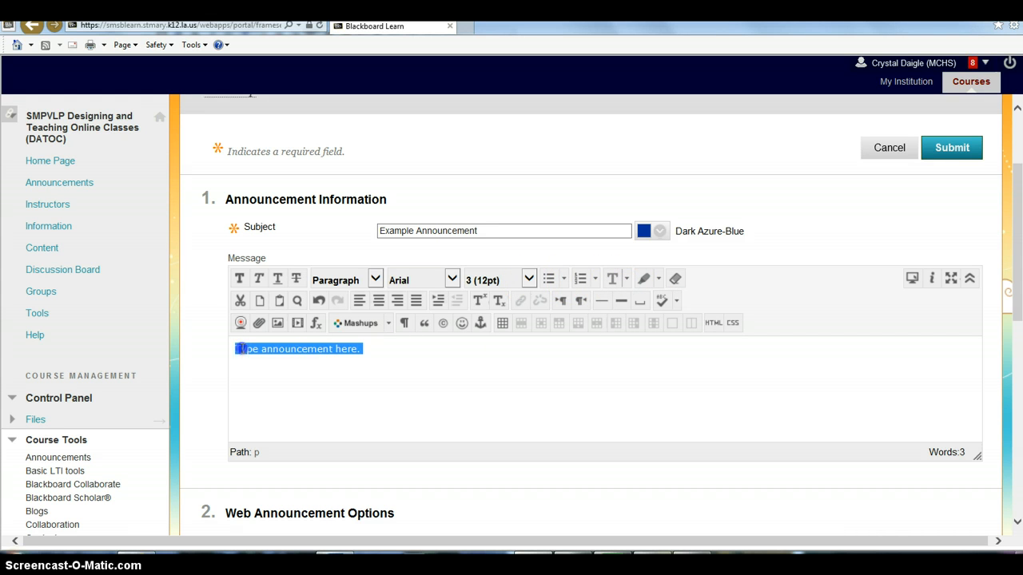
click(658, 279)
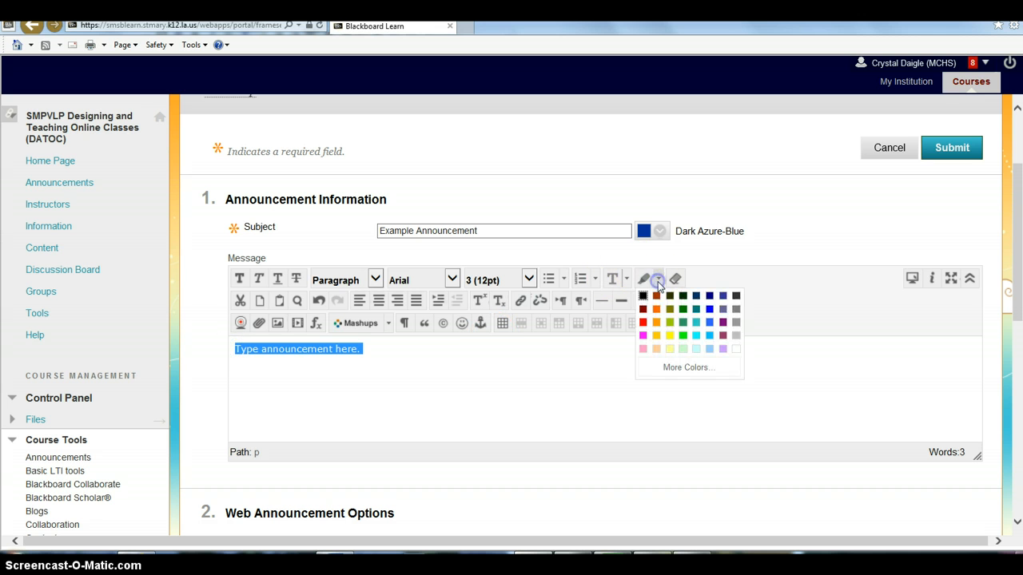
click(672, 336)
click(538, 375)
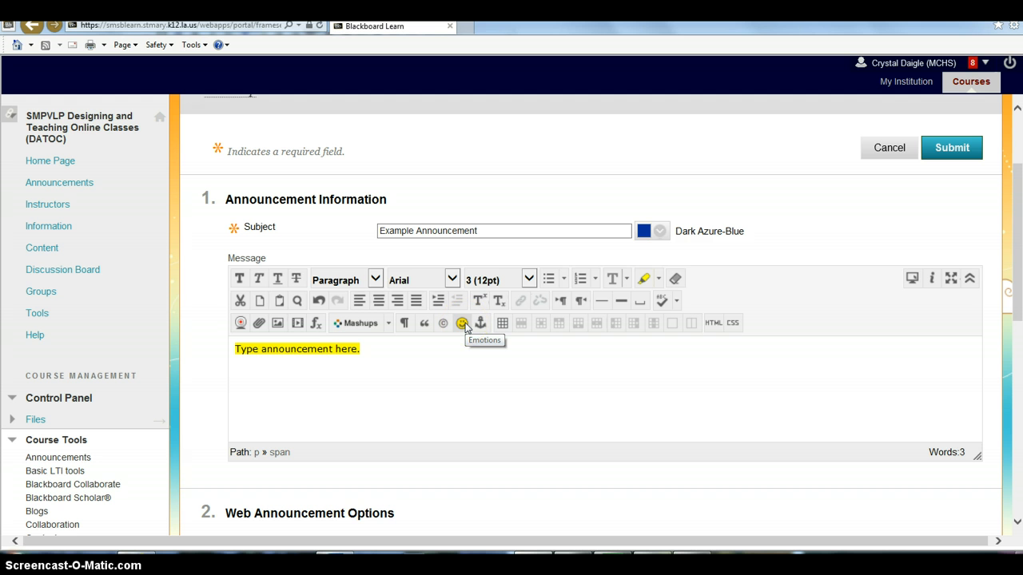
click(455, 367)
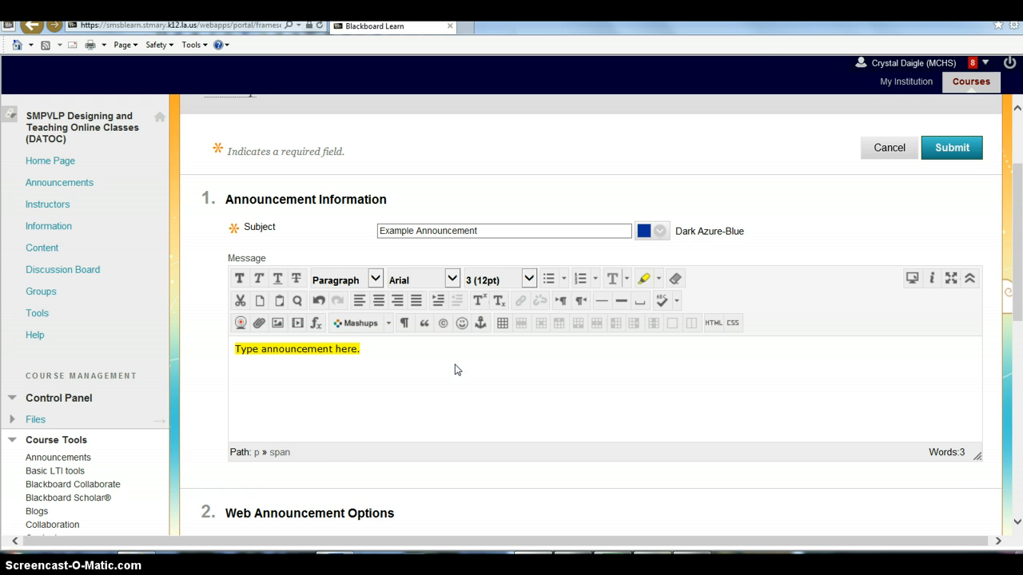
Step: Set the announcement's duration to Not Date Restricted in the web announcement options
scroll(454, 366, down, 1)
scroll(455, 365, down, 2)
click(455, 364)
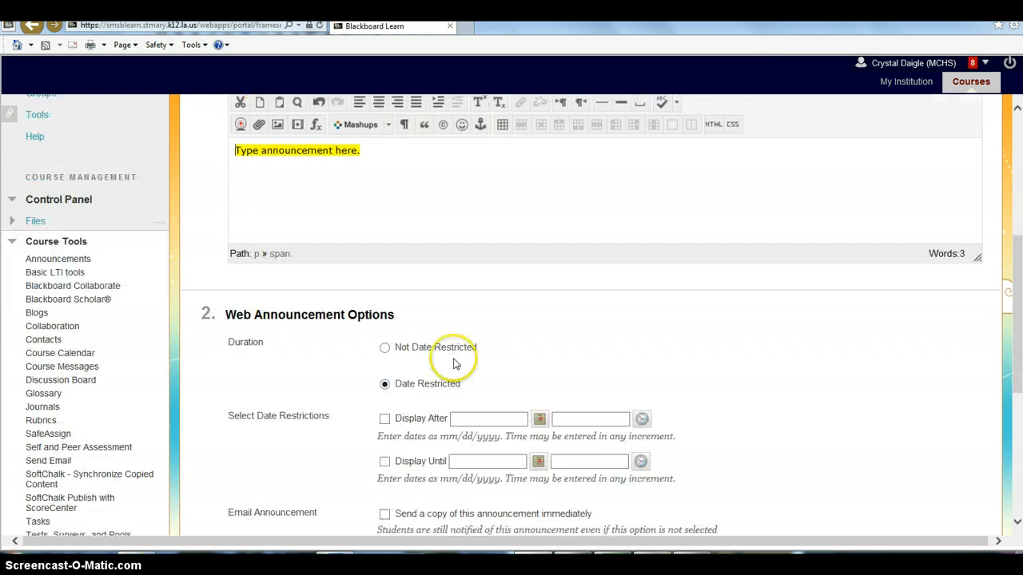
scroll(452, 357, down, 1)
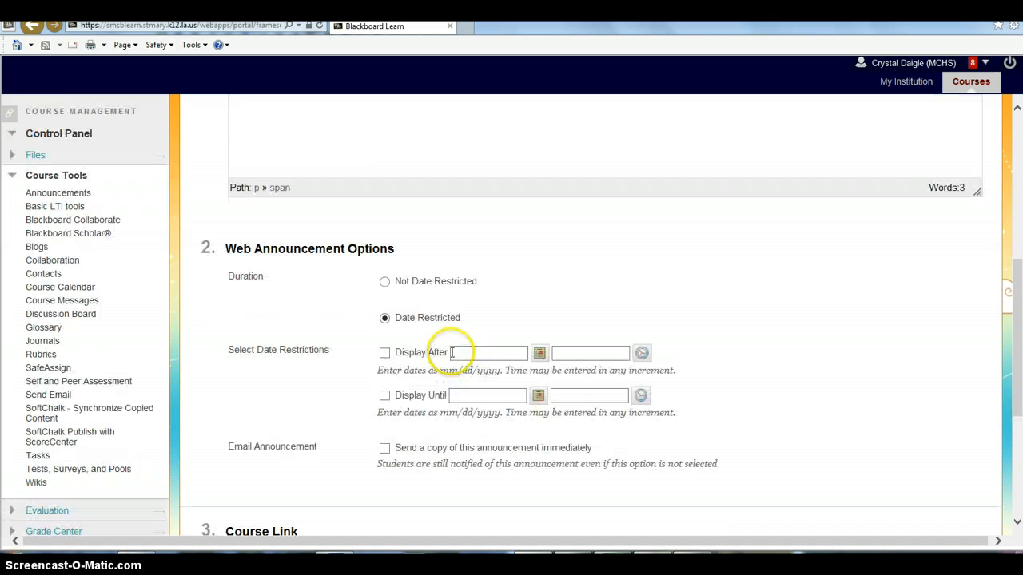
click(385, 283)
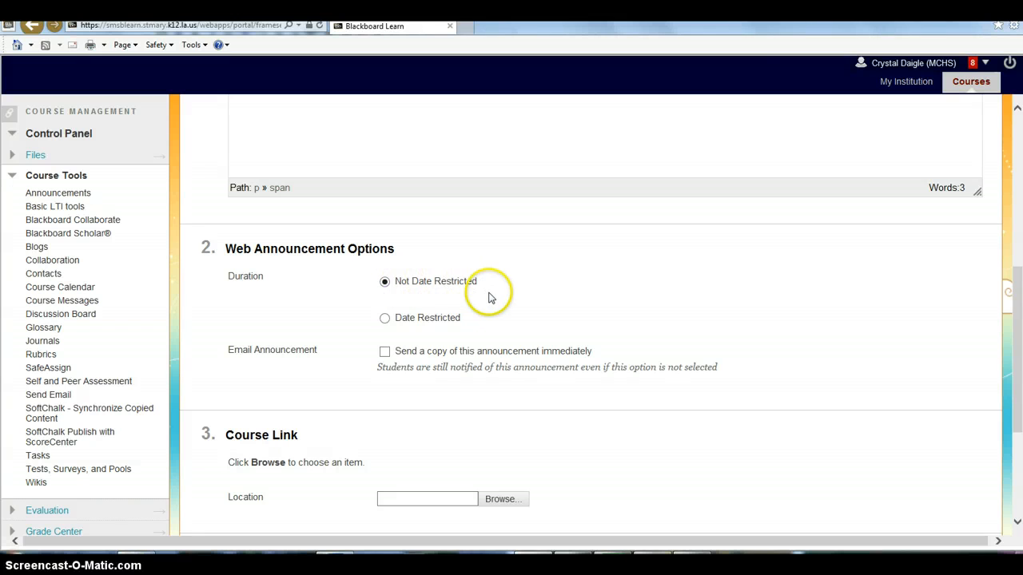
Step: Try date-restricting the announcement with the Display After option, and return the duration to Not Date Restricted
click(386, 318)
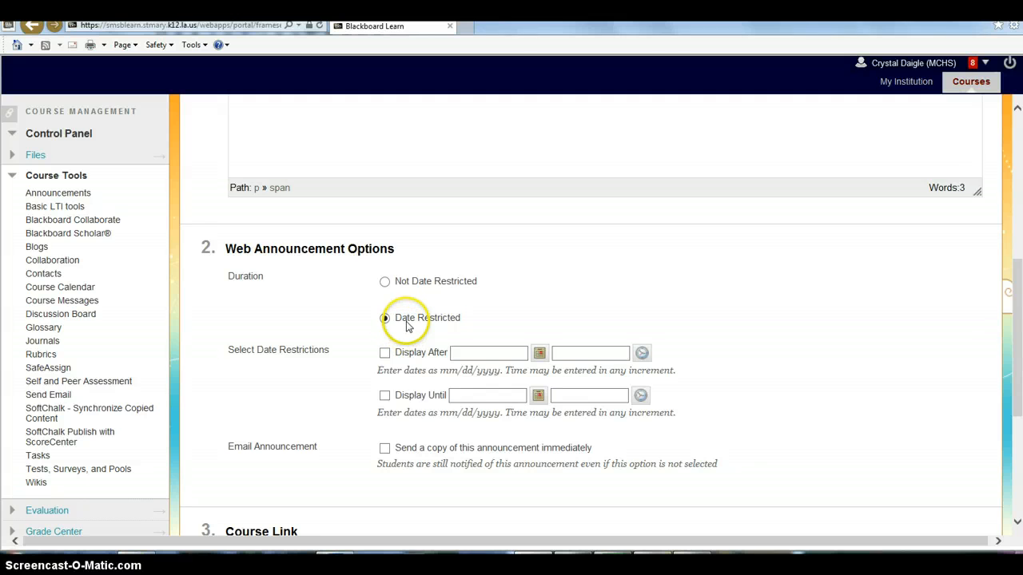
click(384, 352)
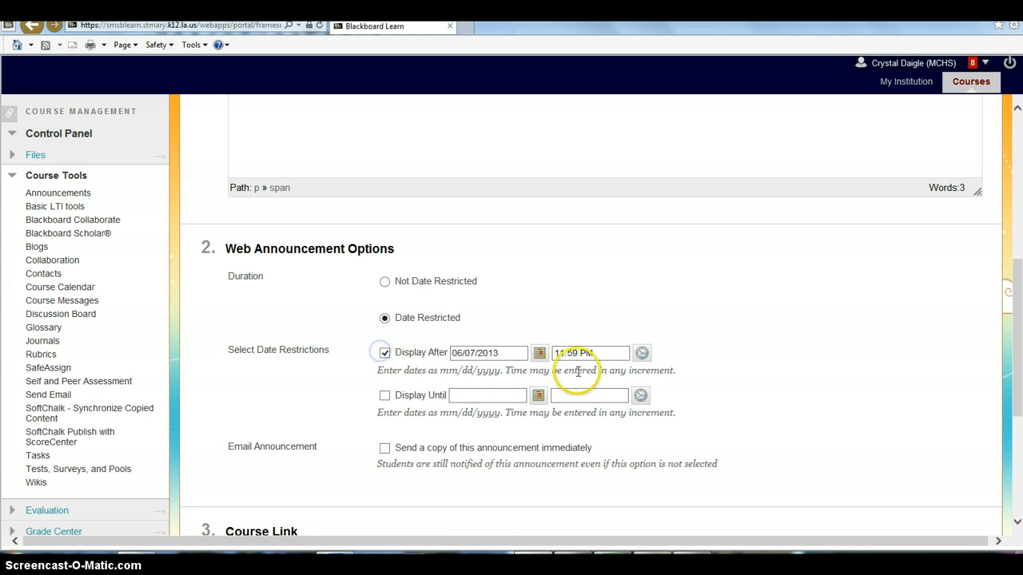
click(643, 354)
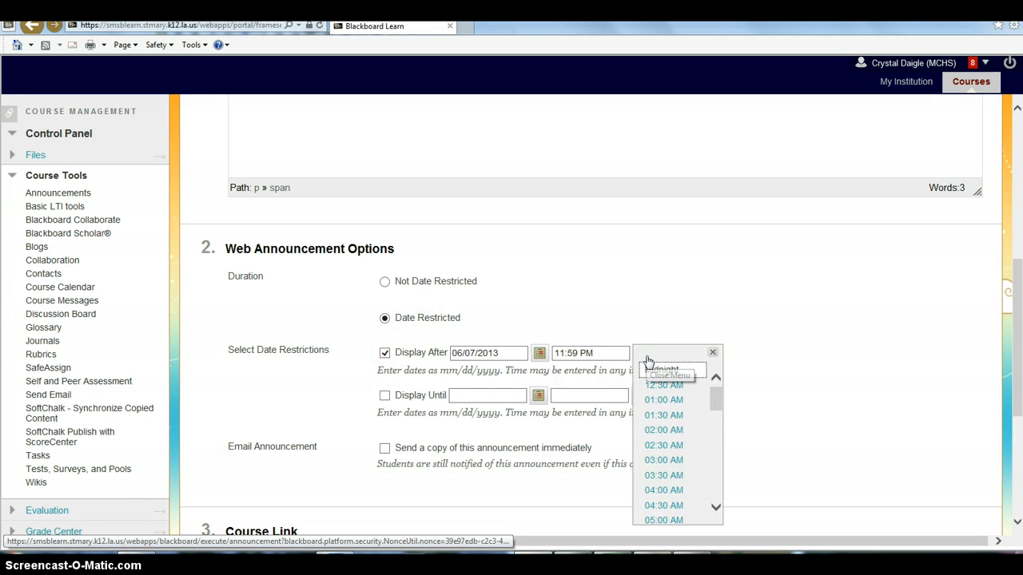
click(645, 354)
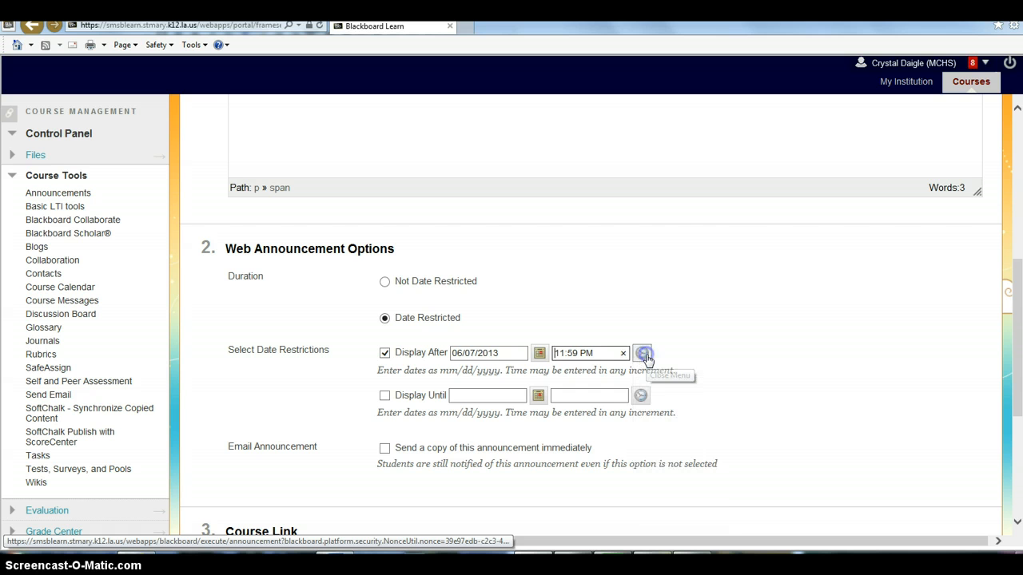
click(641, 395)
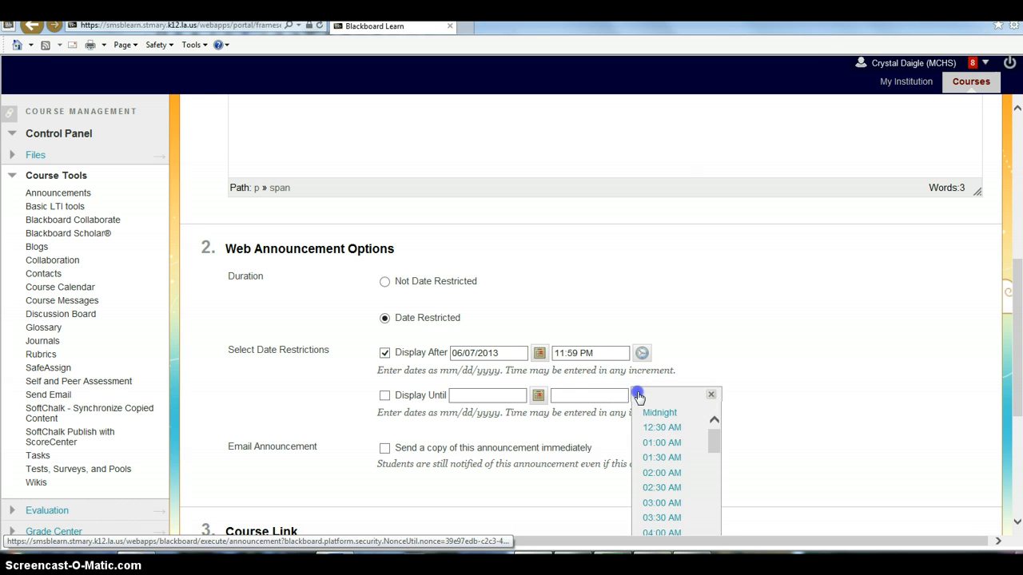
click(640, 396)
click(385, 318)
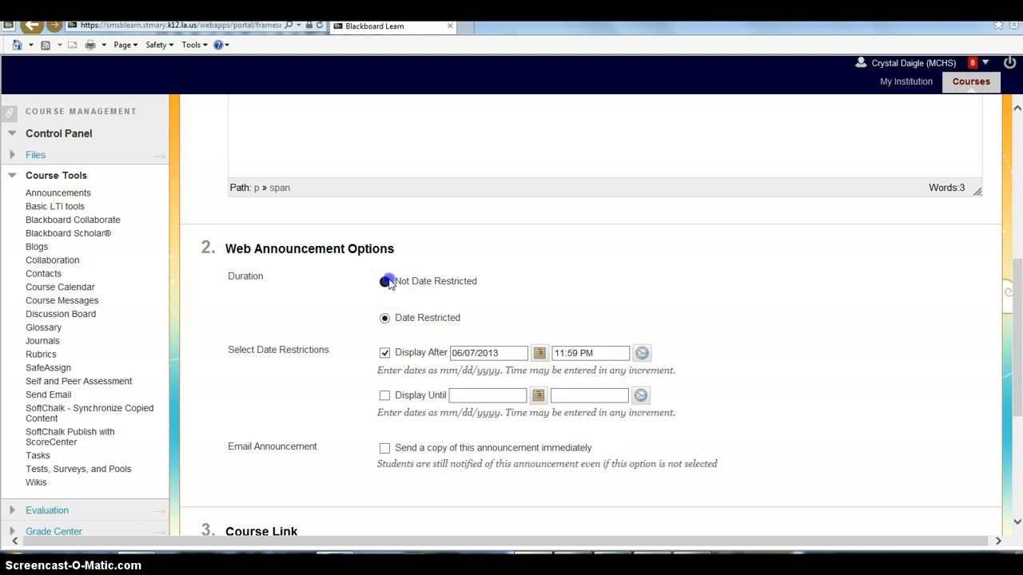
click(385, 282)
Step: Set the course link to Week 1, Day 1 Blackboard Activity in the Week 1, Day 1 Activities folder and submit the announcement
scroll(605, 318, down, 1)
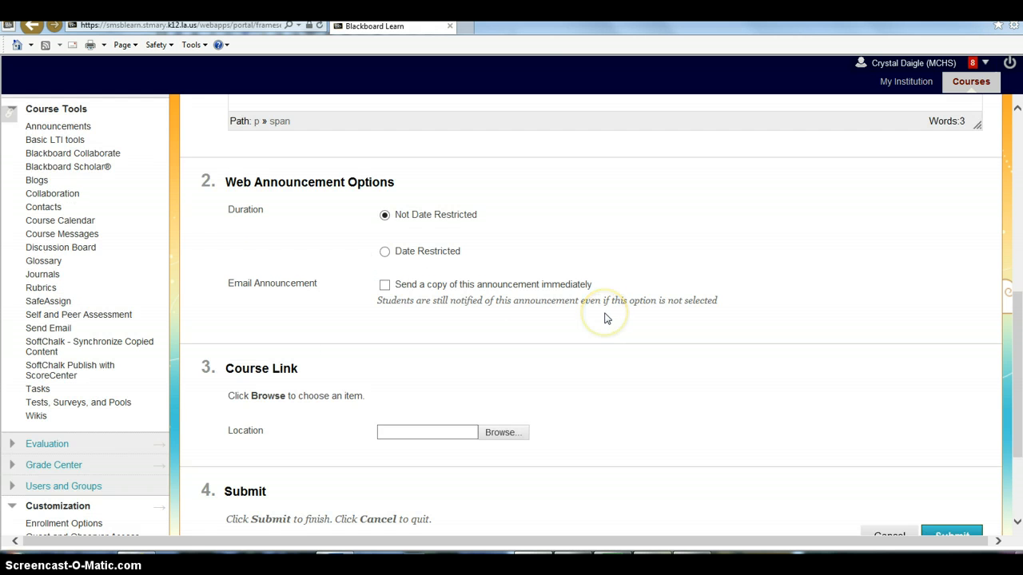
scroll(605, 318, down, 1)
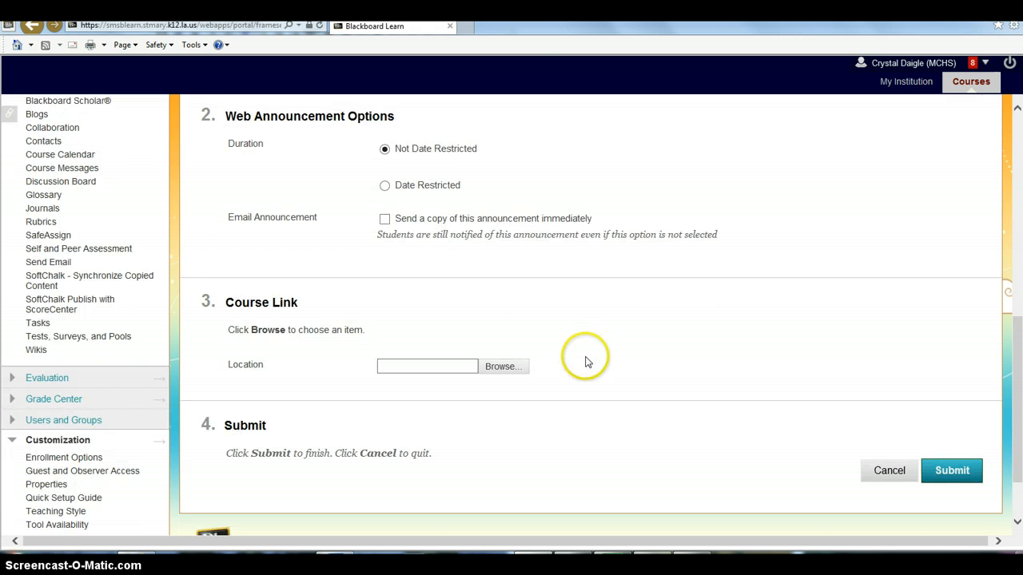
click(500, 369)
click(500, 369)
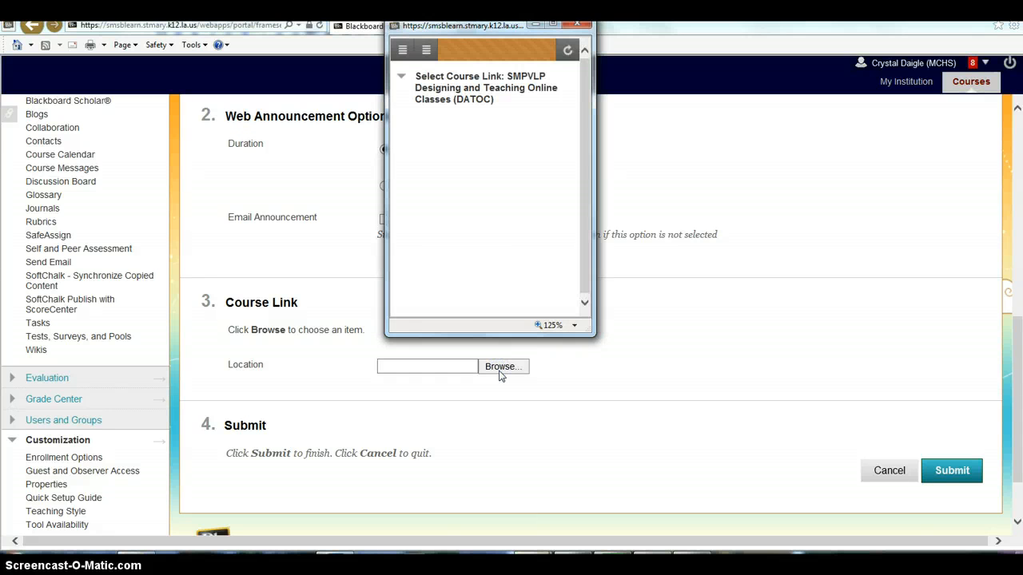
mouse_move(433, 178)
mouse_down()
mouse_move(500, 193)
mouse_move(514, 182)
mouse_up()
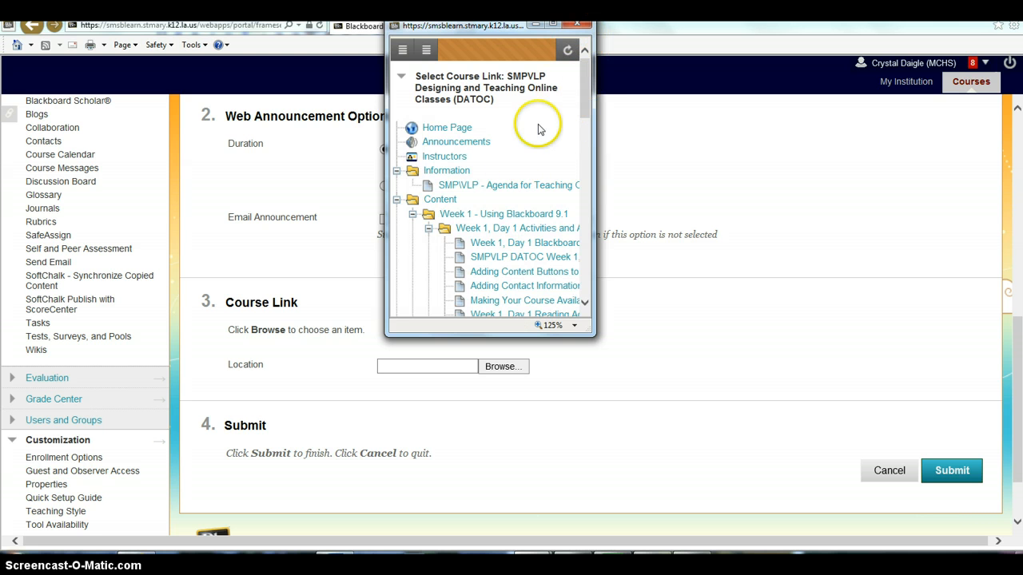
scroll(494, 180, down, 1)
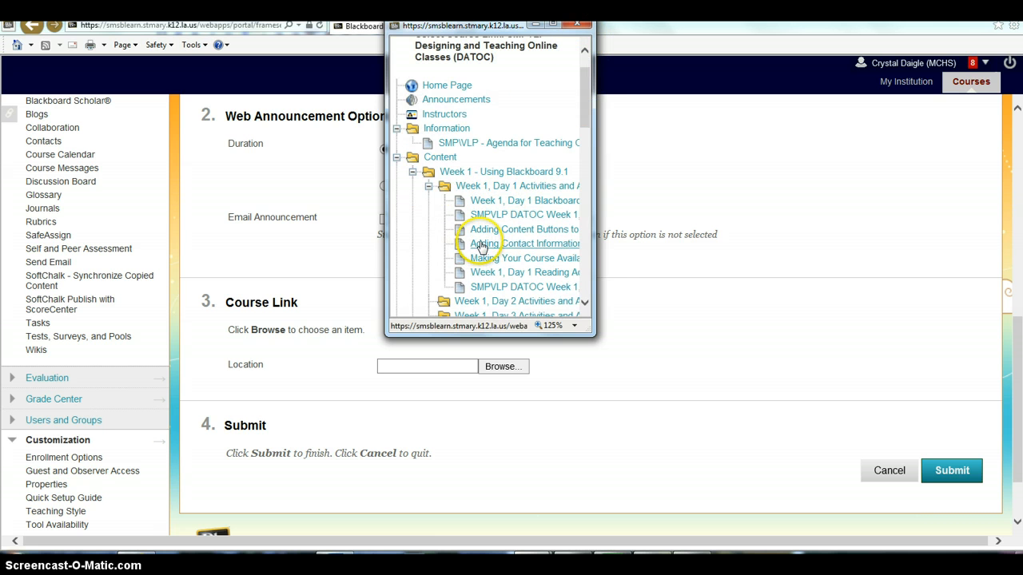
click(488, 204)
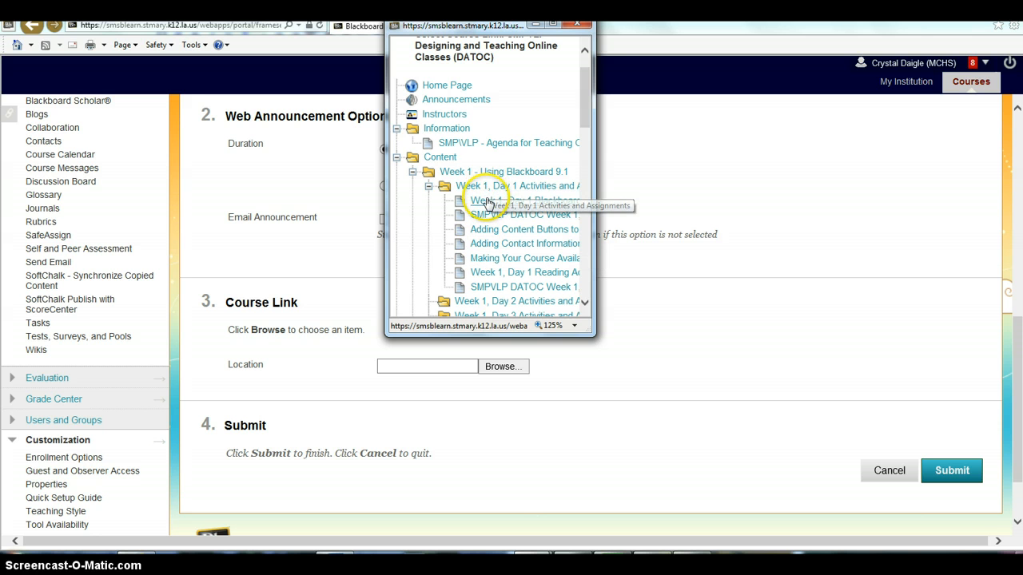
click(489, 199)
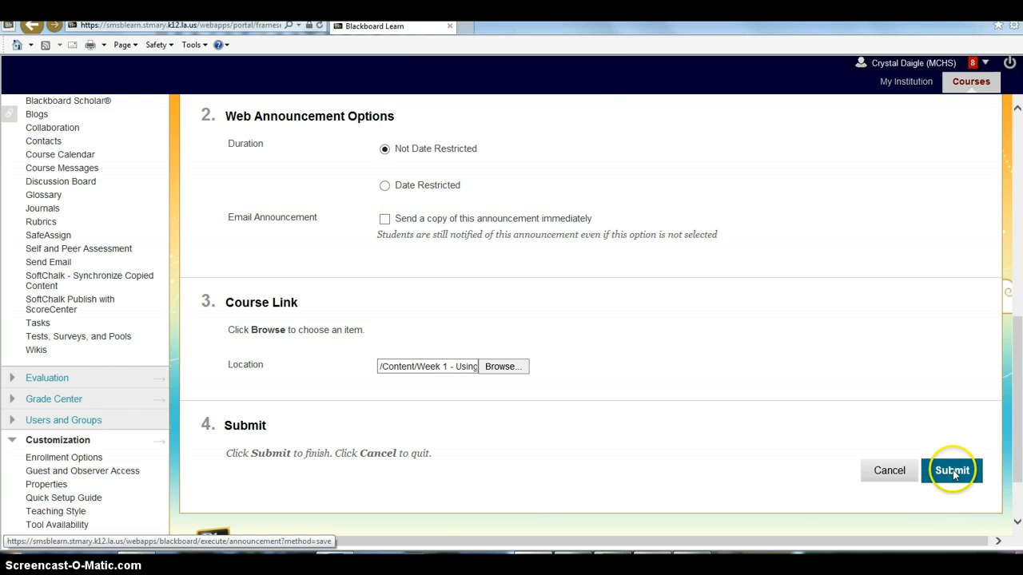
click(951, 471)
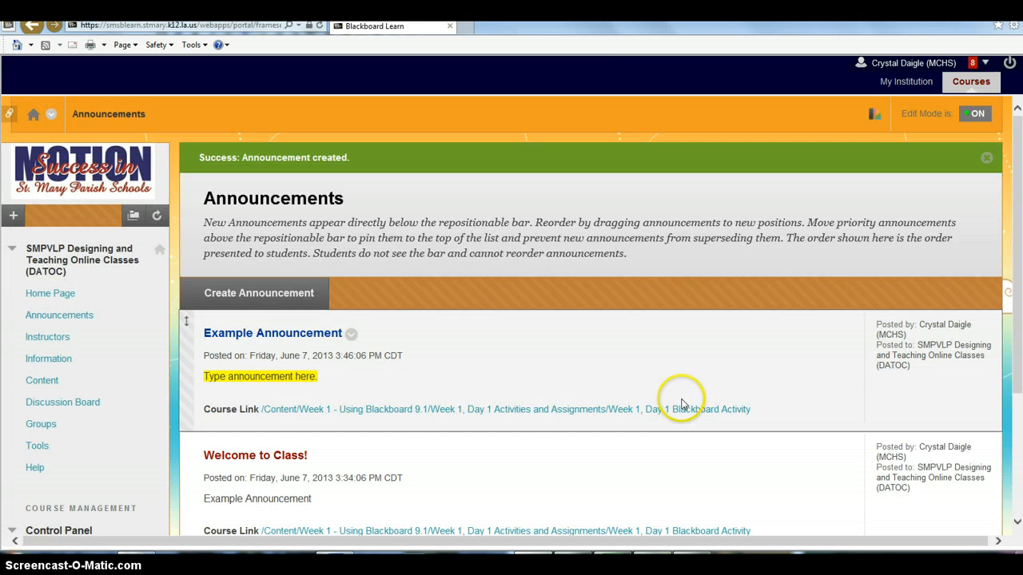
Step: Pin Example Announcement above the line that marks where new announcements appear
scroll(615, 384, down, 2)
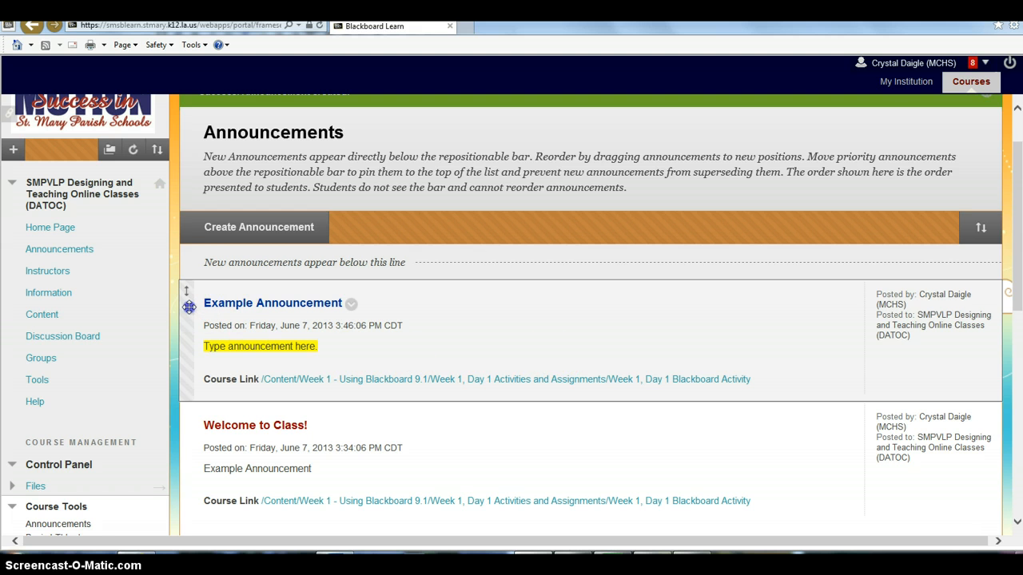
drag(189, 306, 189, 257)
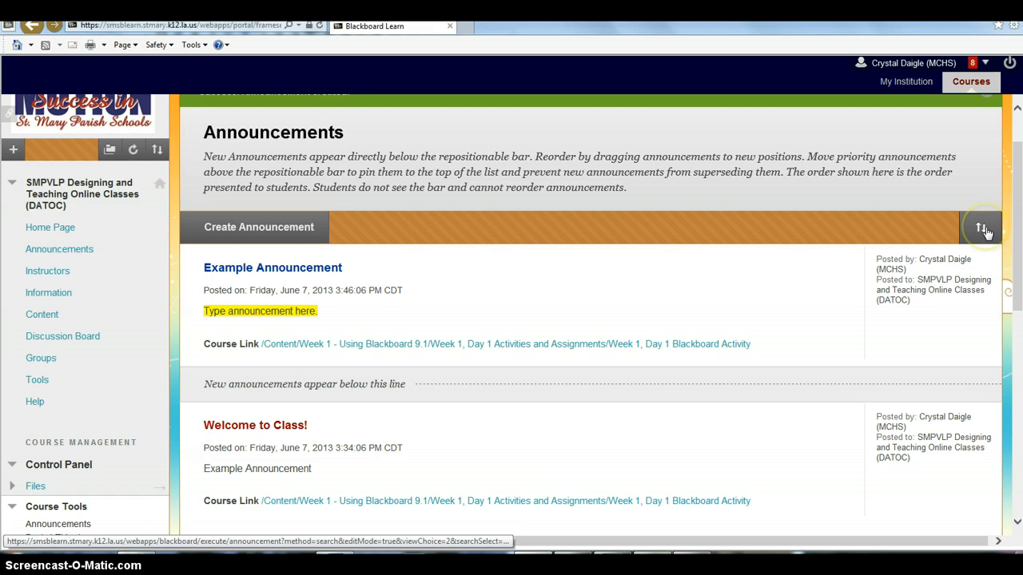
Step: Reorder the announcements with the reordering tool so Example Announcement comes last, below Welcome to Class!, and submit the order
click(982, 229)
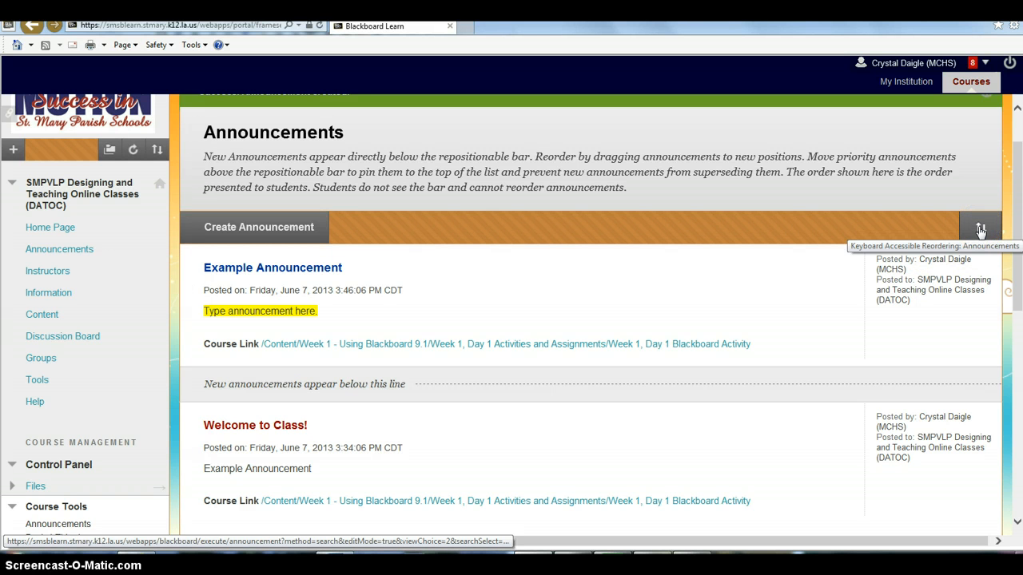
click(980, 230)
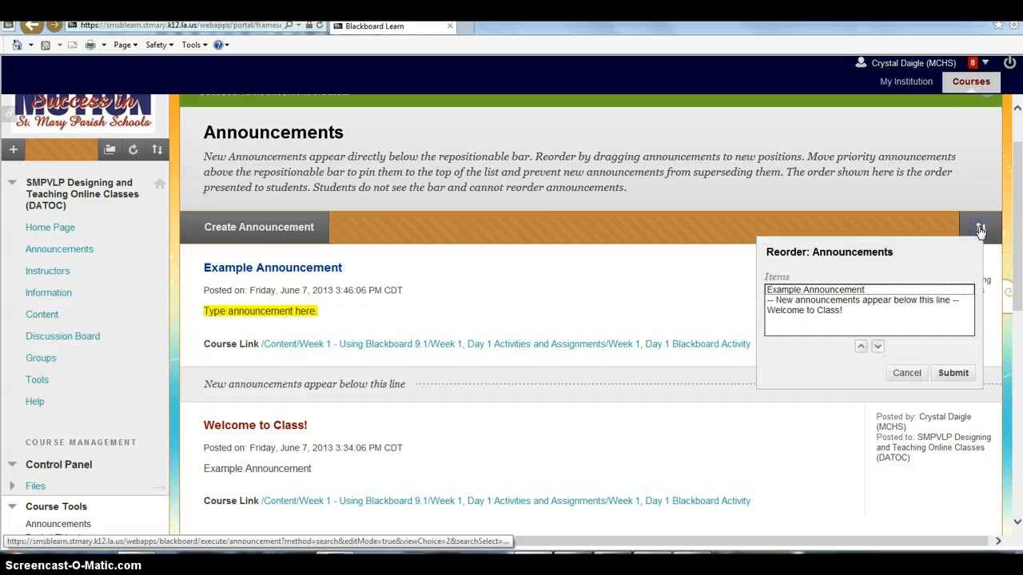
click(779, 302)
click(779, 289)
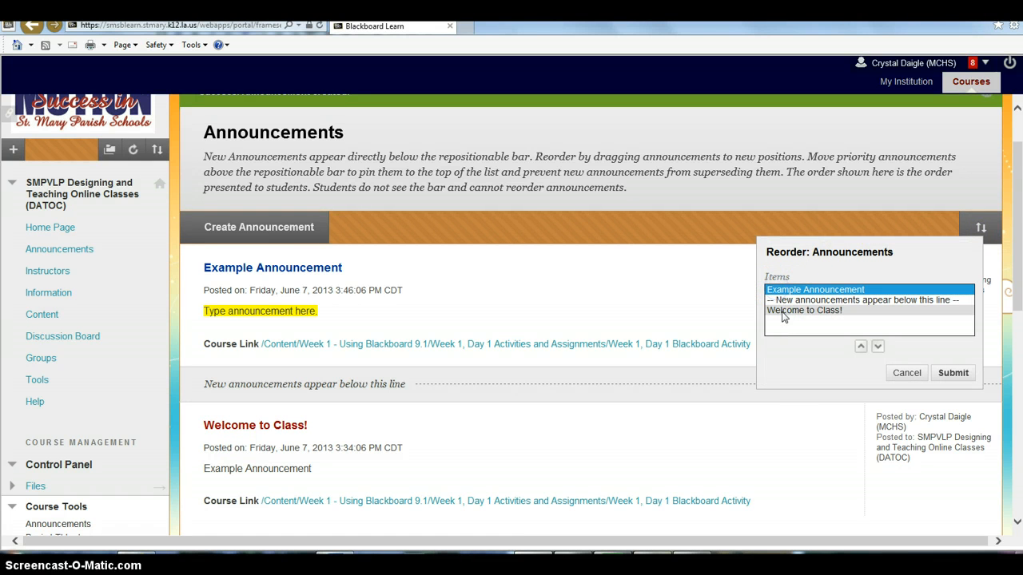
click(877, 348)
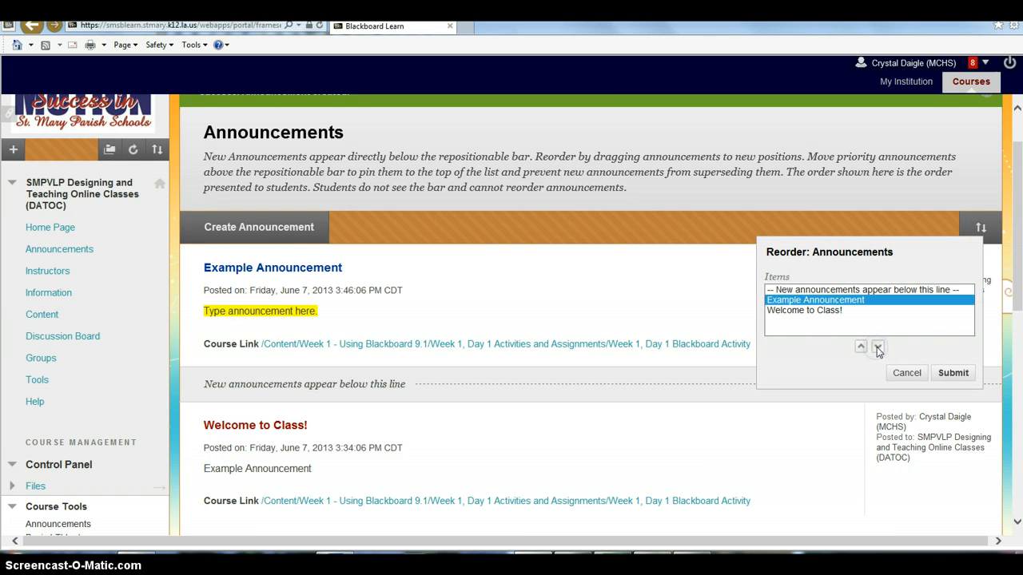
click(877, 347)
click(952, 372)
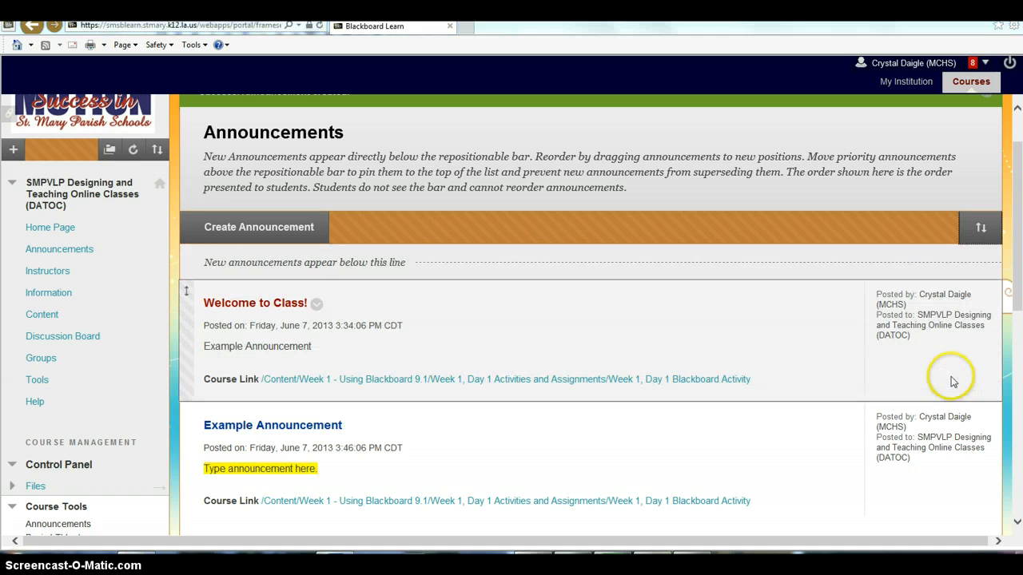
Step: Follow the course link in the Welcome to Class! announcement to check its target, and return to the Announcements page
click(565, 328)
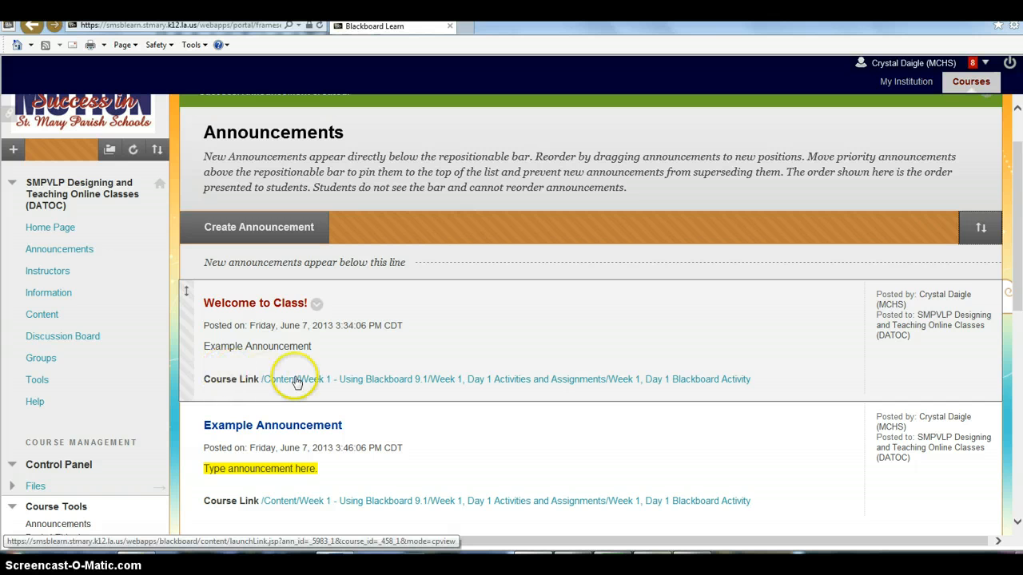
click(296, 379)
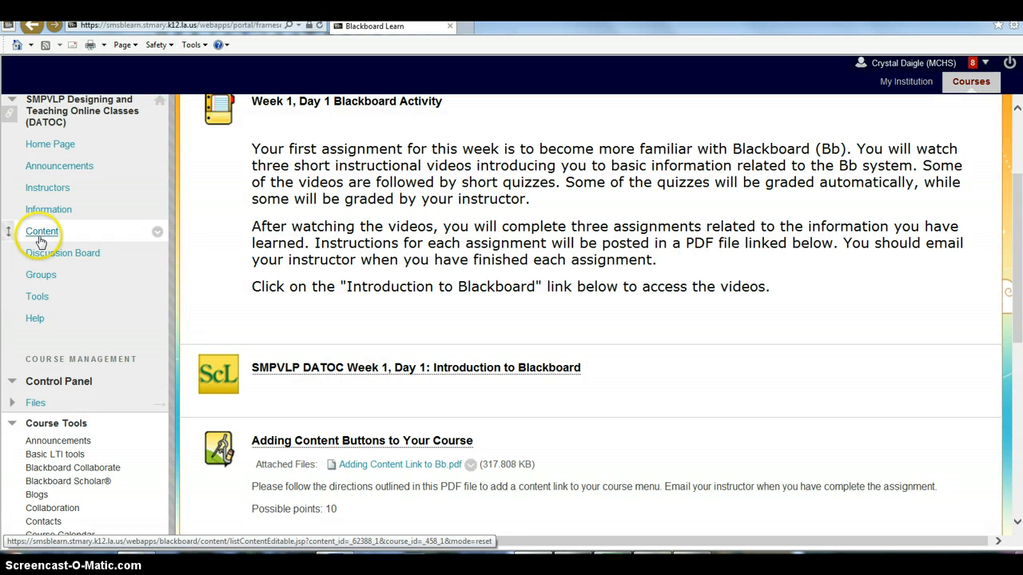
click(40, 233)
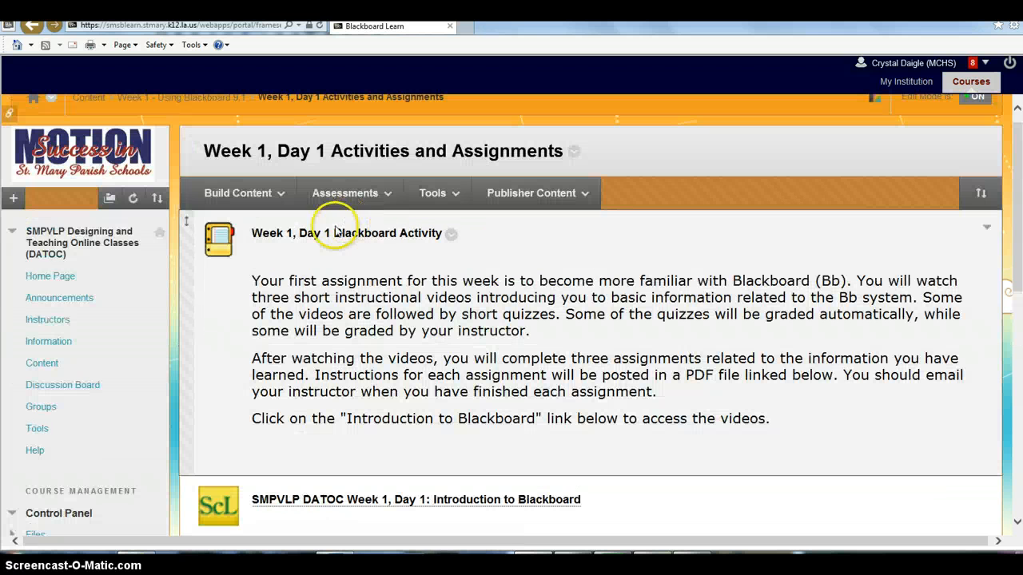
click(81, 299)
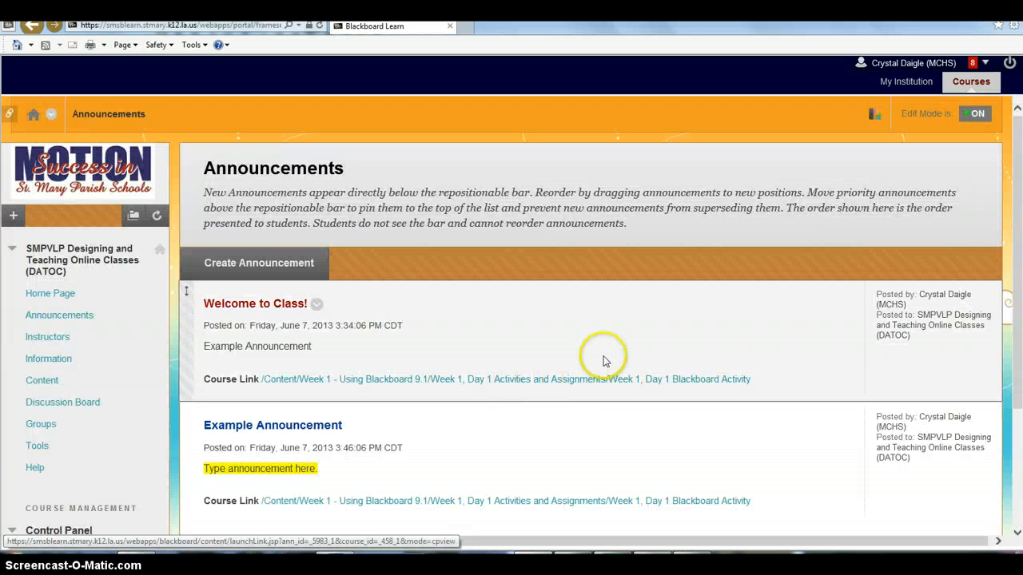
Step: Open the Home Page link in the course menu for renaming and save it under the same name
scroll(604, 361, down, 1)
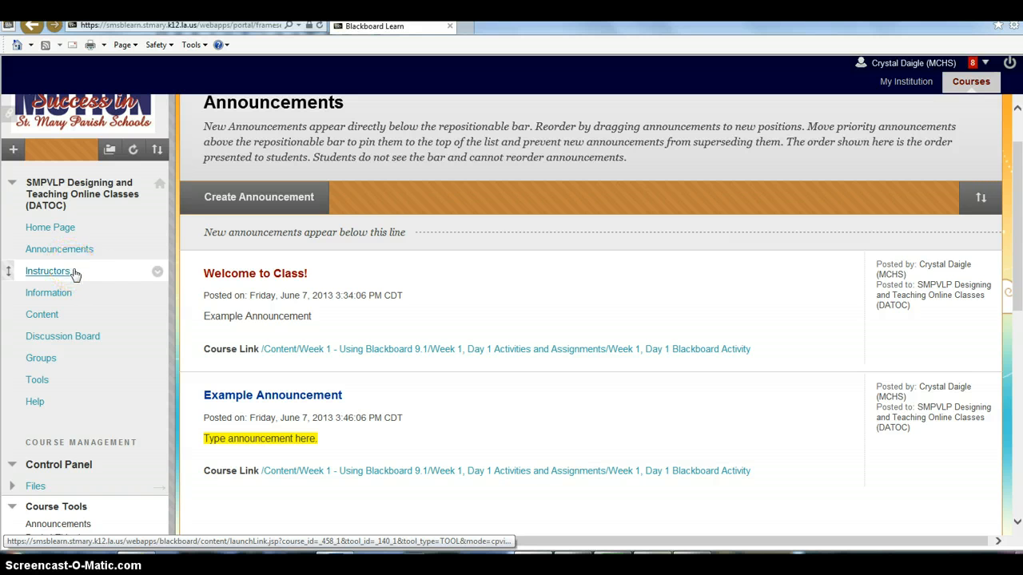
click(158, 229)
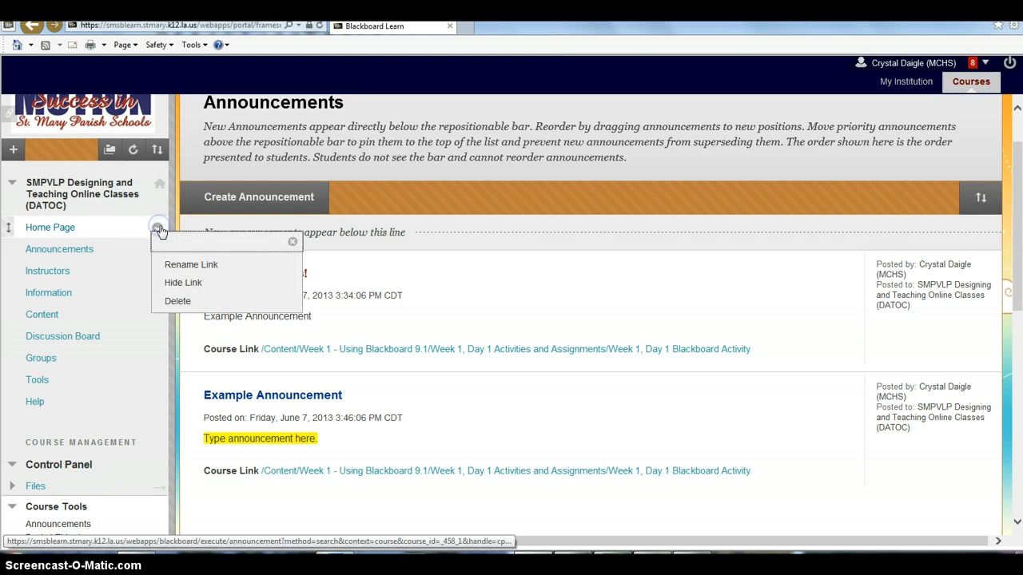
click(160, 232)
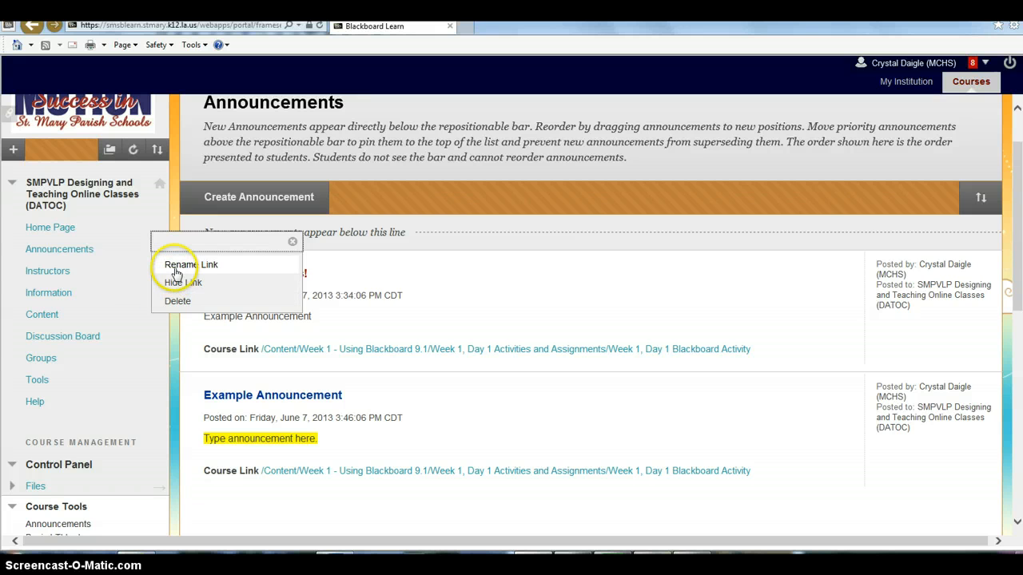
click(173, 265)
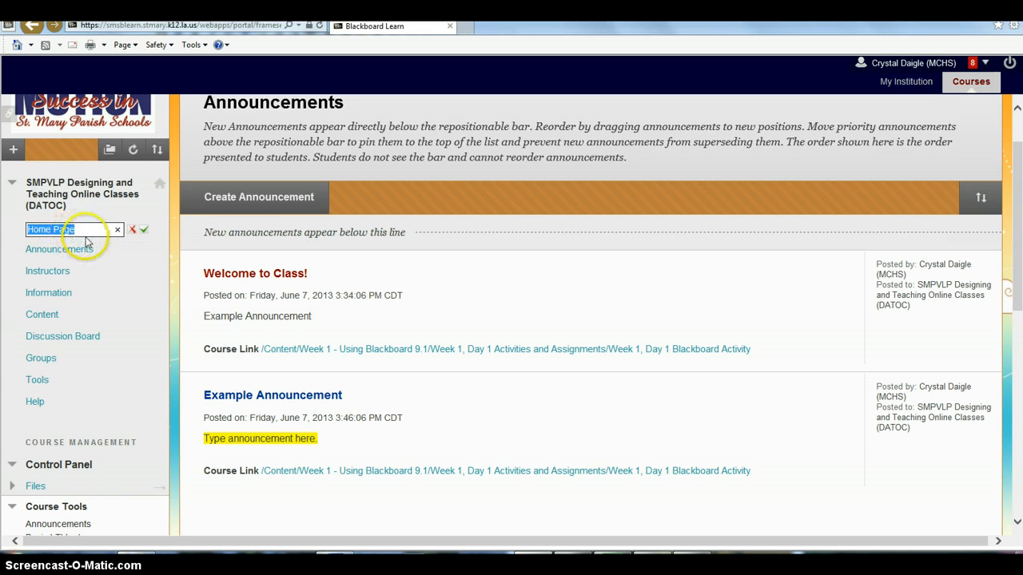
click(144, 232)
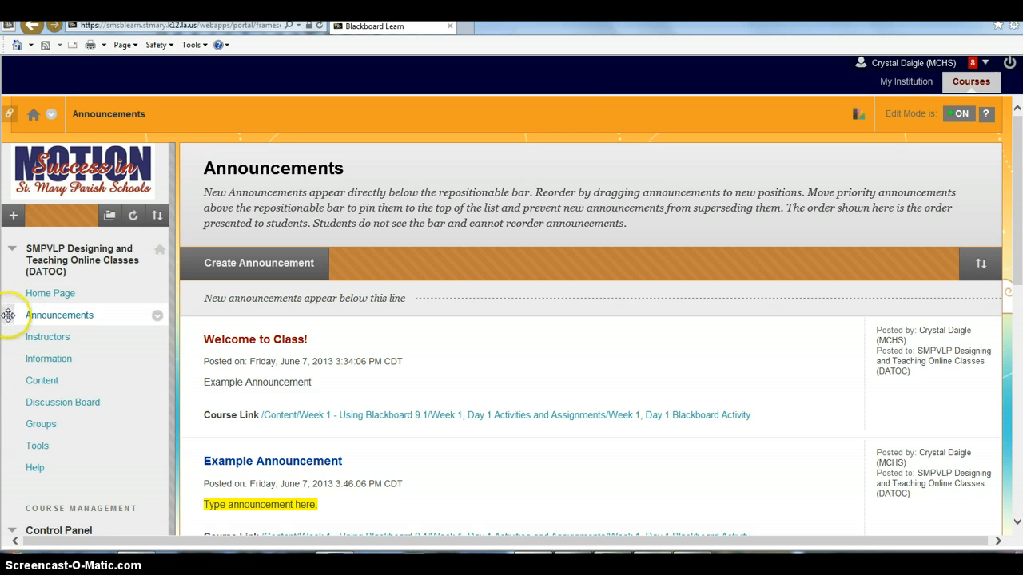
Step: Try moving Announcements above Home Page in the course menu, and restore Home Page to first place
drag(8, 316, 10, 292)
mouse_move(8, 342)
mouse_down()
mouse_move(8, 320)
mouse_move(7, 360)
mouse_move(8, 339)
mouse_up()
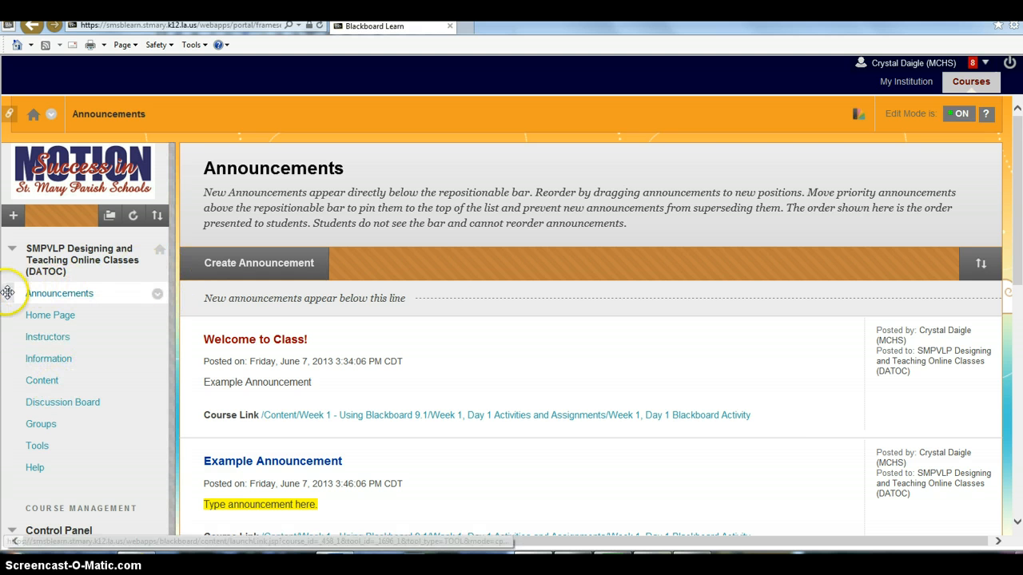
drag(7, 317, 10, 291)
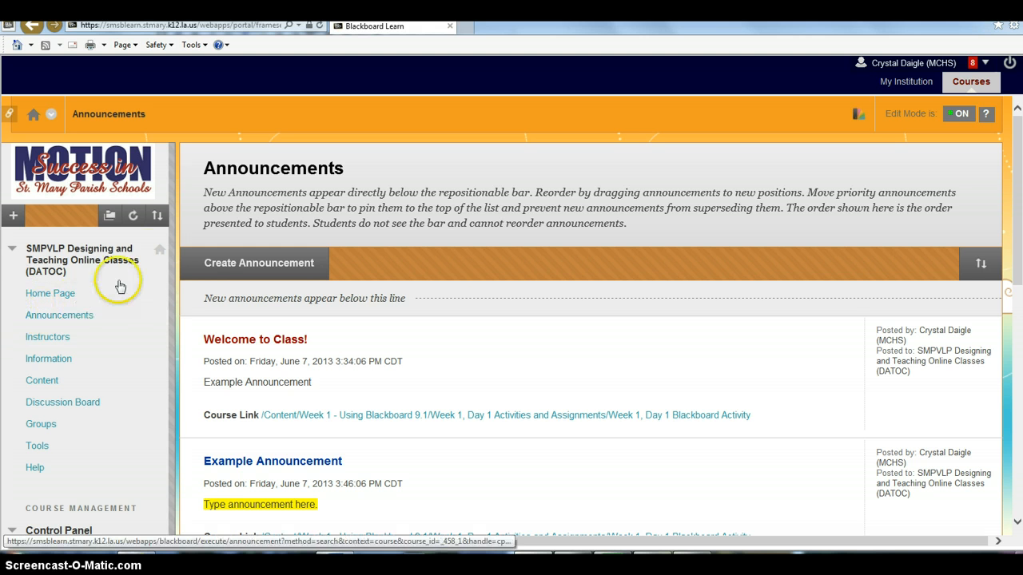
Step: Try the course menu's reordering tool by shifting Home Page down and back up, and submit the order
click(157, 215)
click(177, 280)
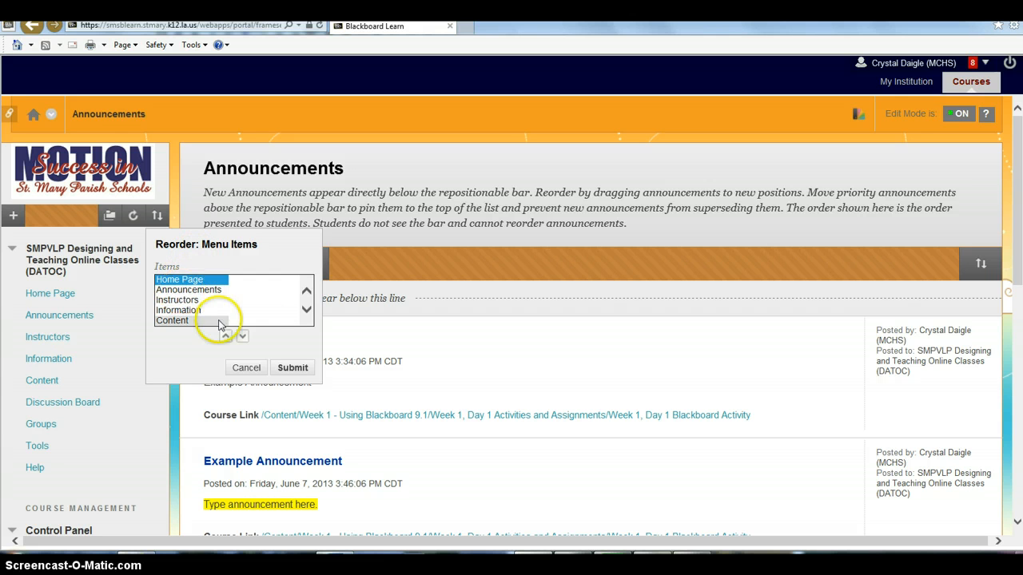
click(306, 309)
click(226, 336)
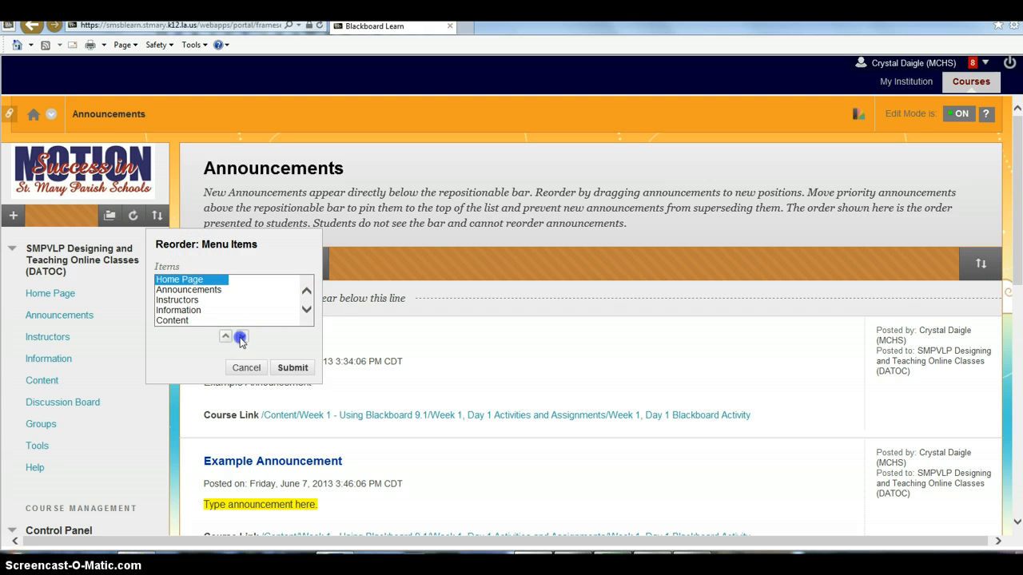
click(240, 337)
click(226, 337)
click(284, 369)
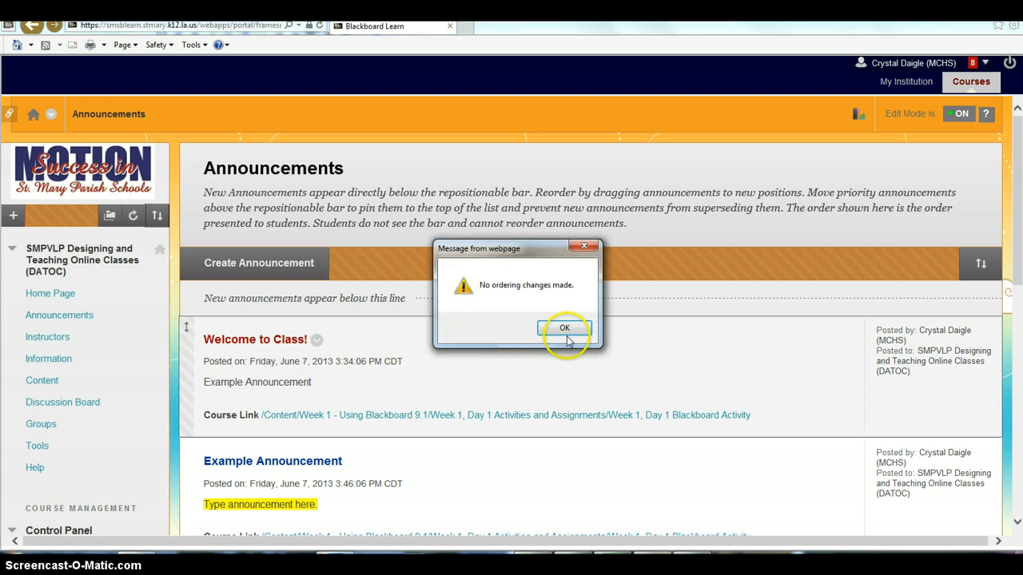
click(554, 327)
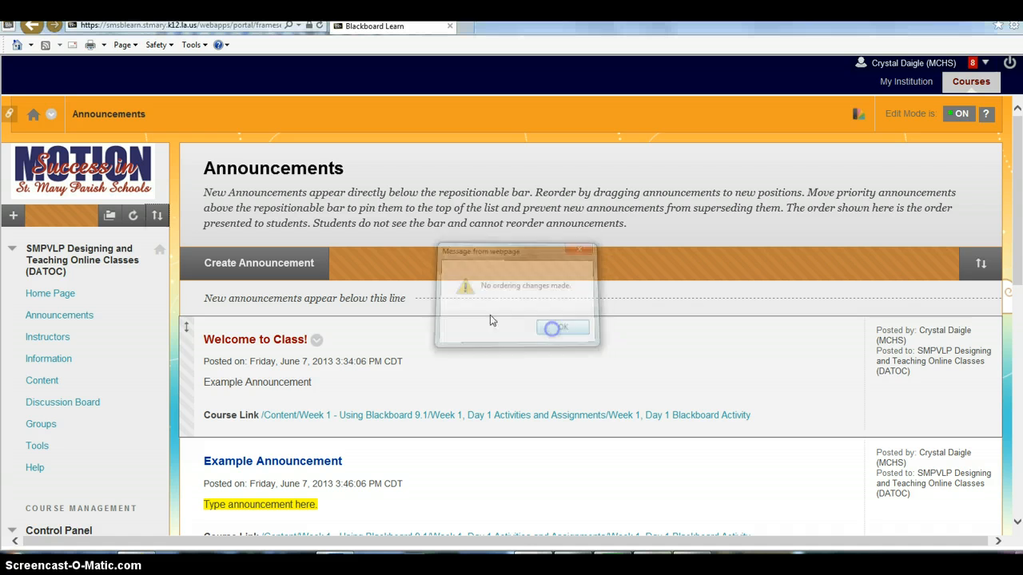
Step: Examine the rename, hide and delete options of the Content link in the course menu
scroll(111, 316, down, 1)
mouse_move(91, 319)
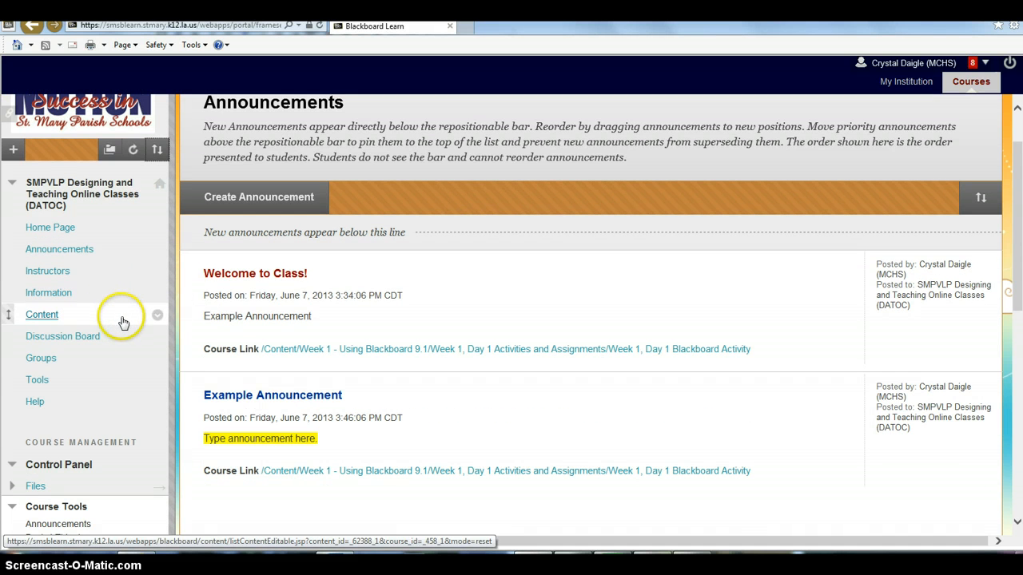
click(158, 317)
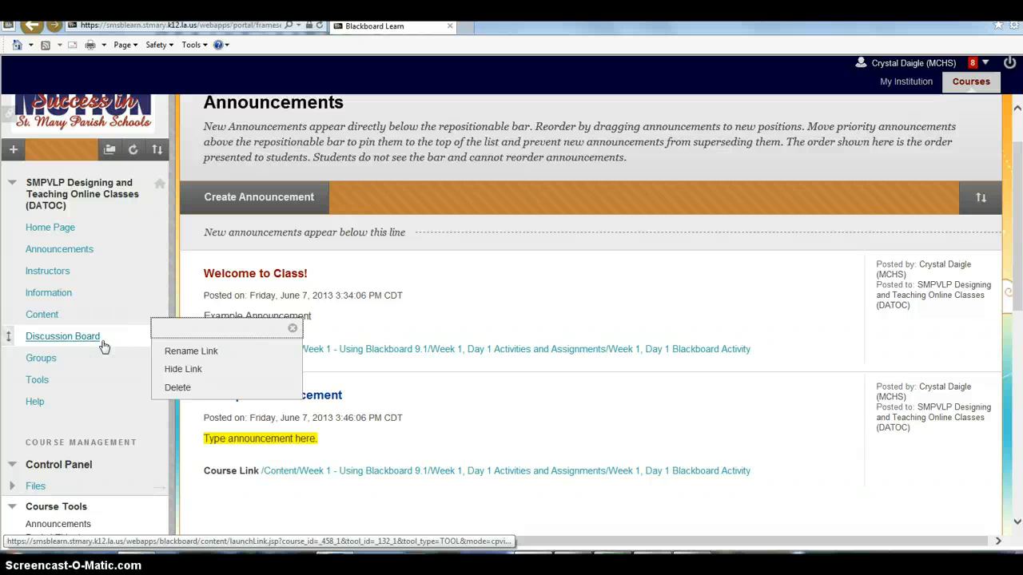
click(171, 388)
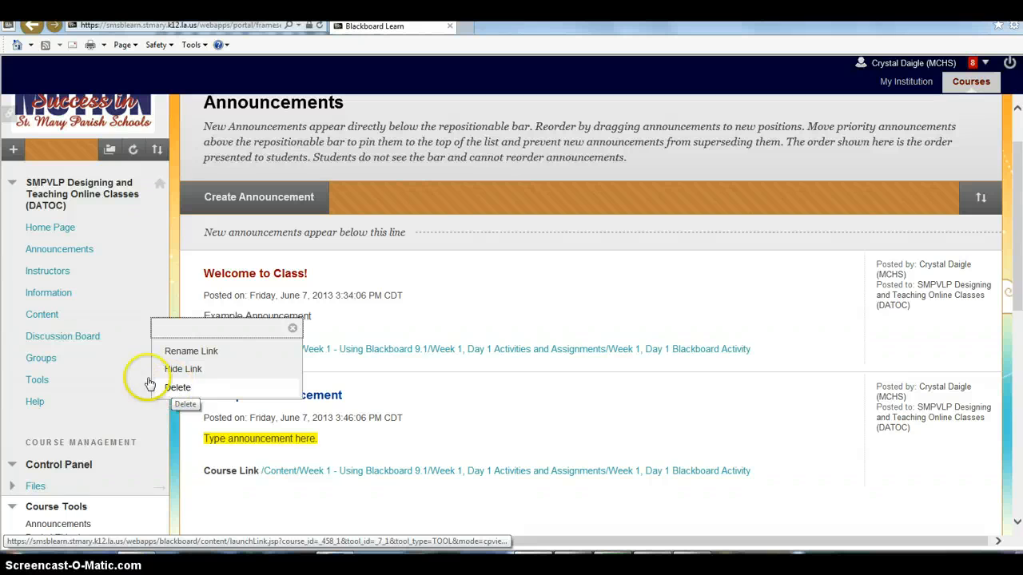
Step: Examine the tool types offered for a new tool link in the course menu, and close the form without adding one
click(12, 149)
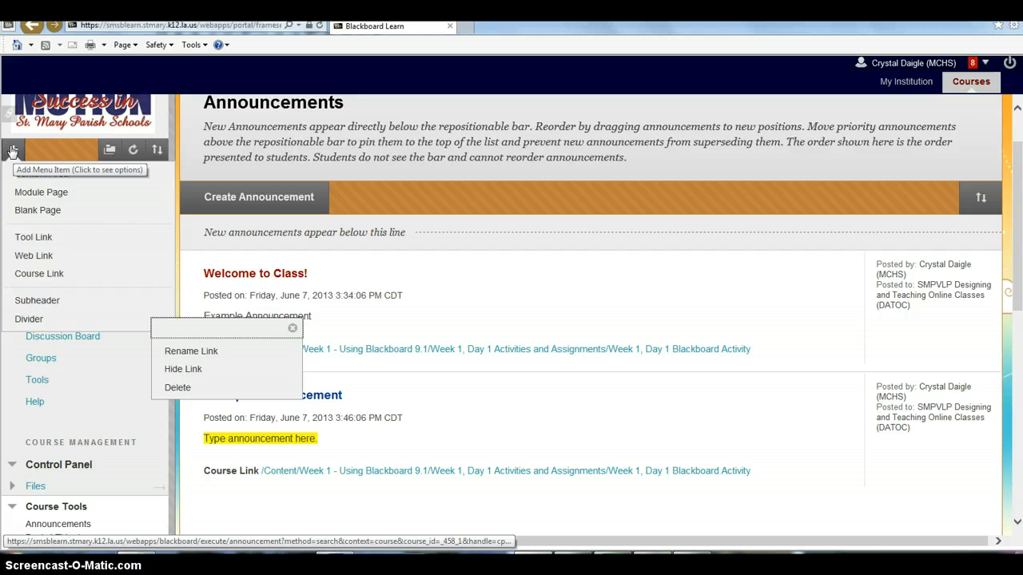
click(19, 237)
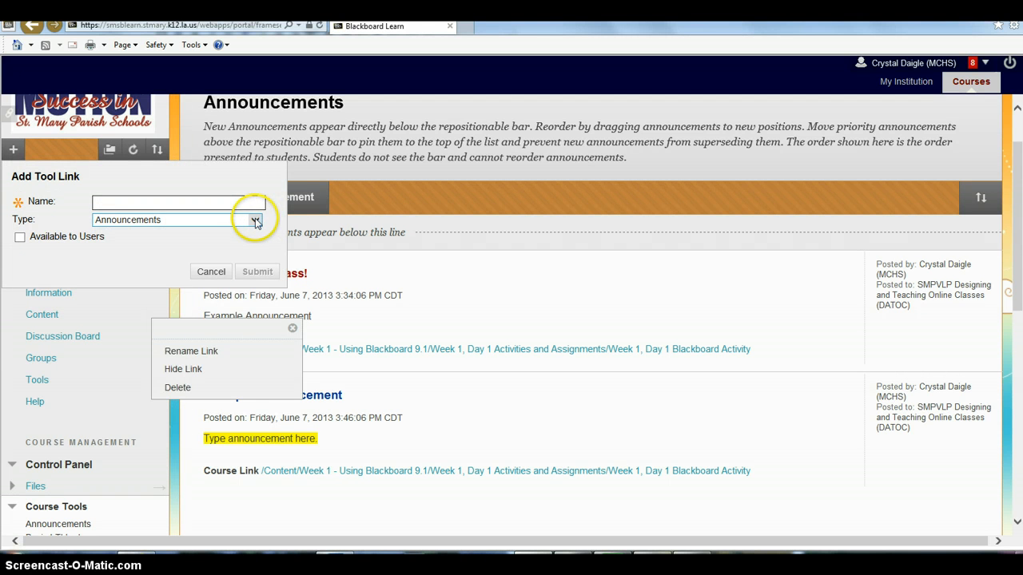
click(256, 221)
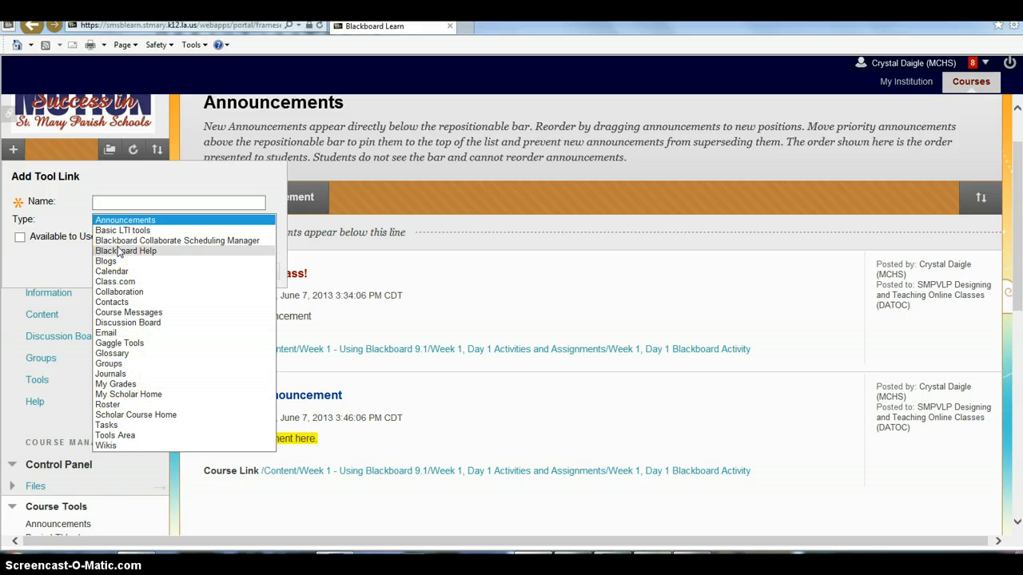
click(99, 227)
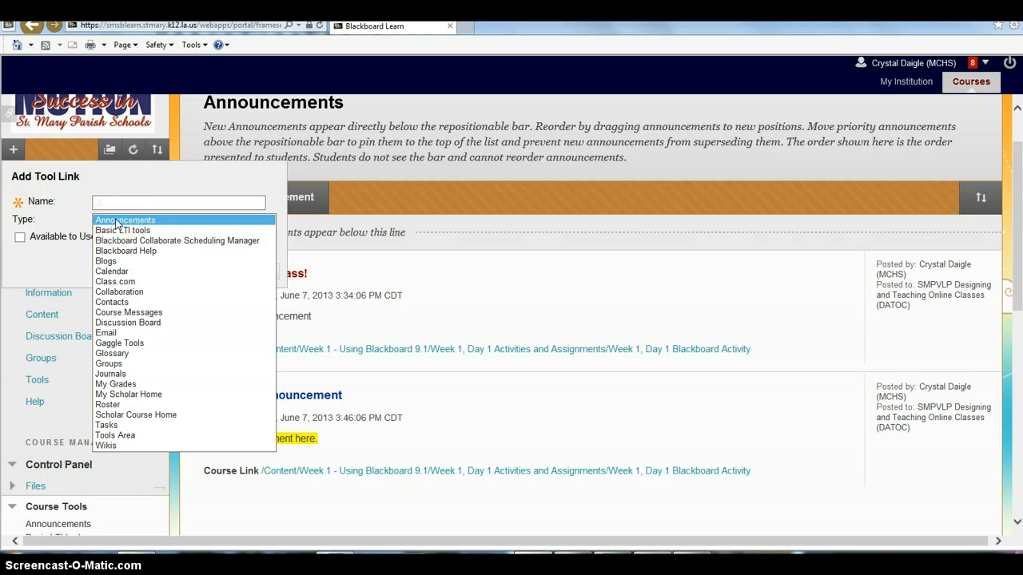
click(118, 220)
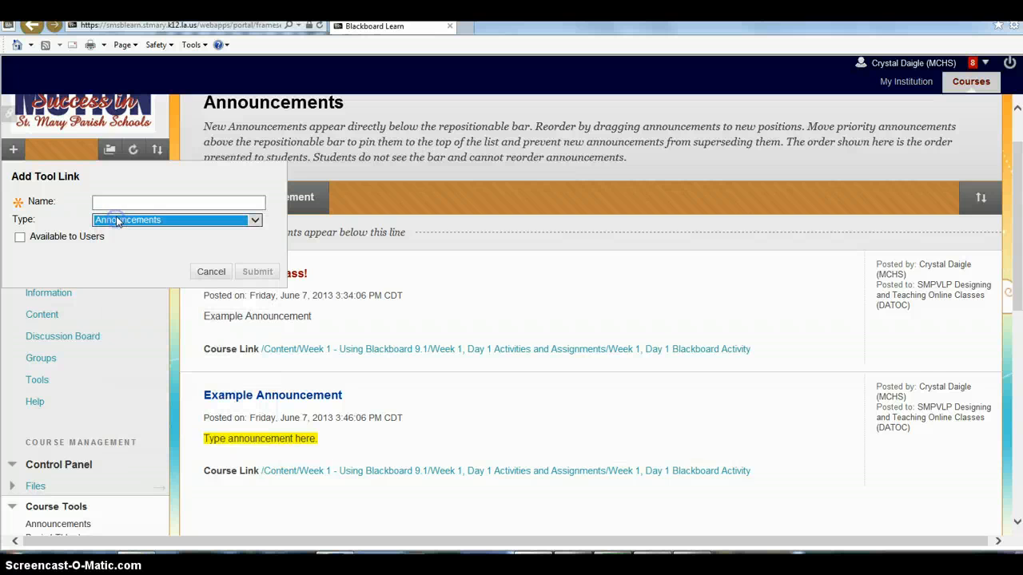
click(117, 204)
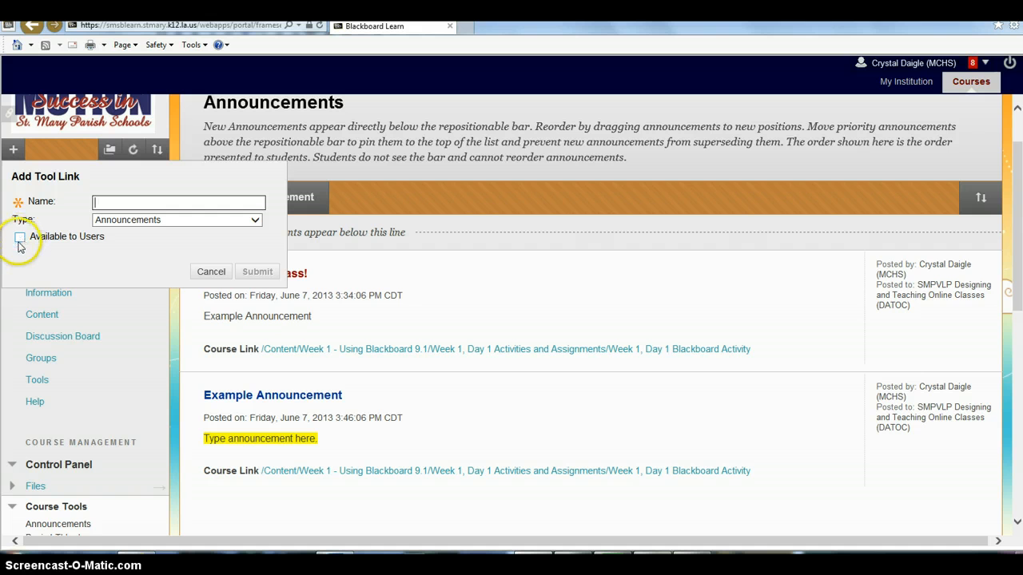
click(209, 272)
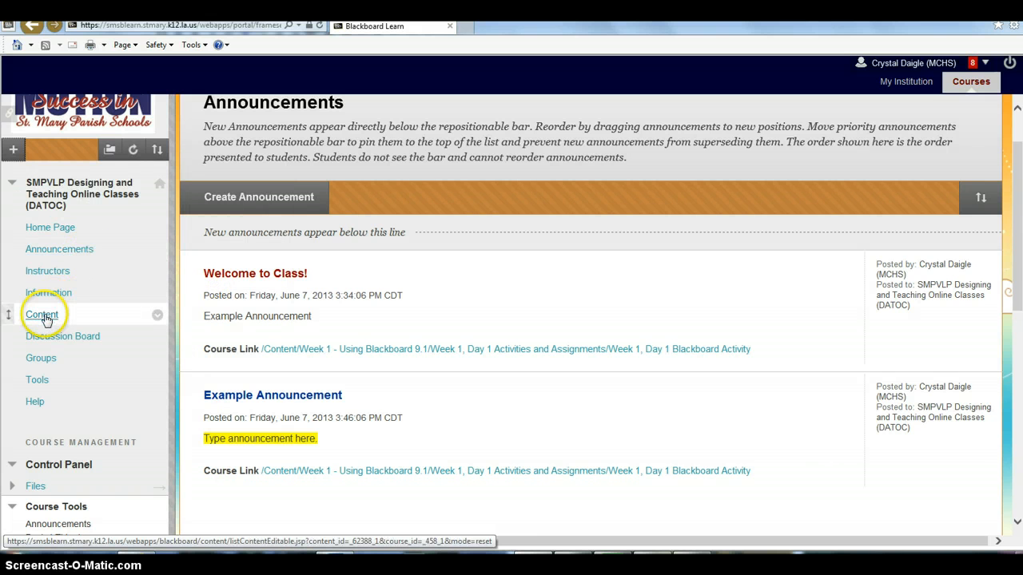
Step: Hide the Content link in the course menu and turn Edit Mode off to check the student view
click(157, 317)
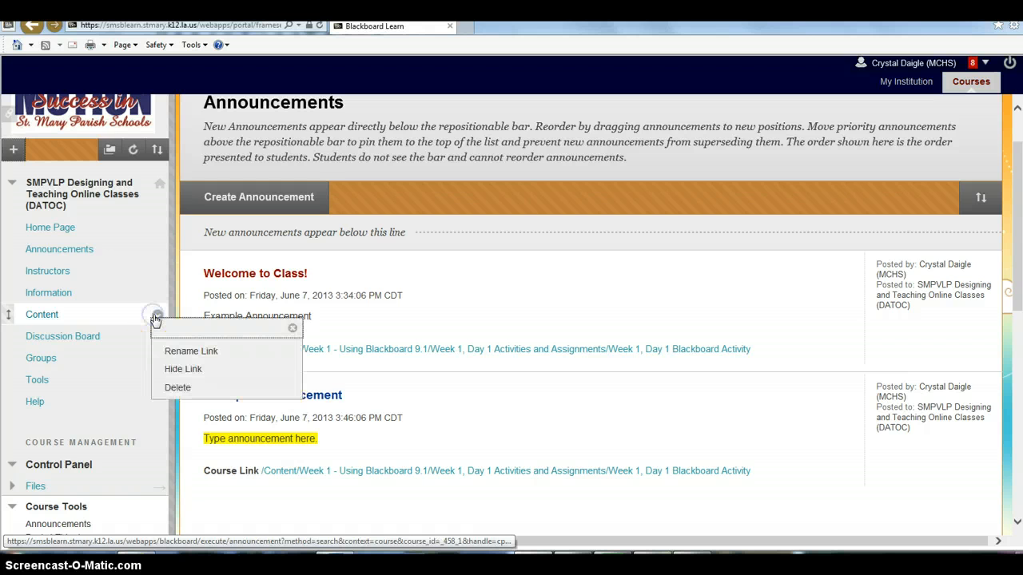
click(190, 370)
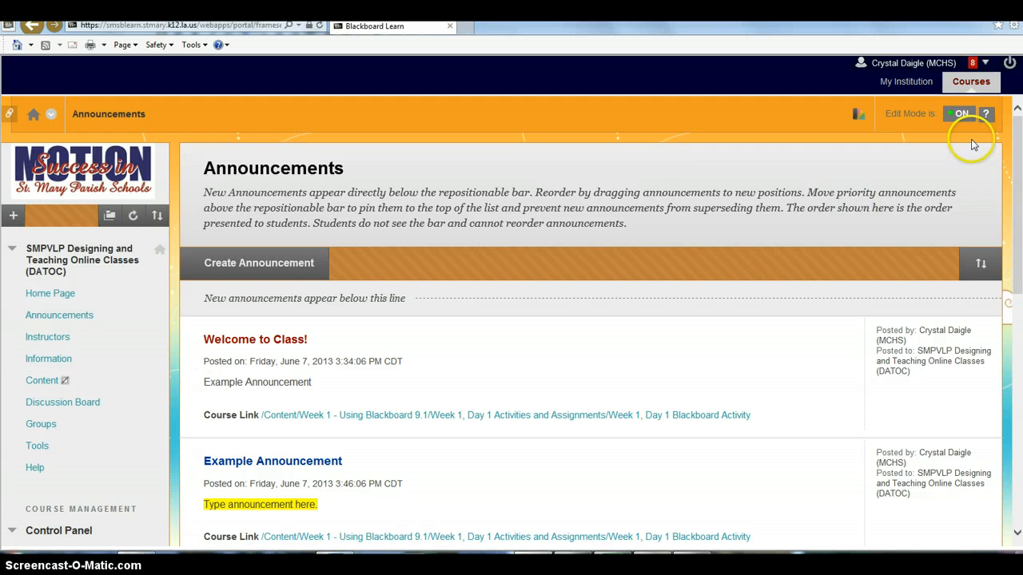
click(956, 115)
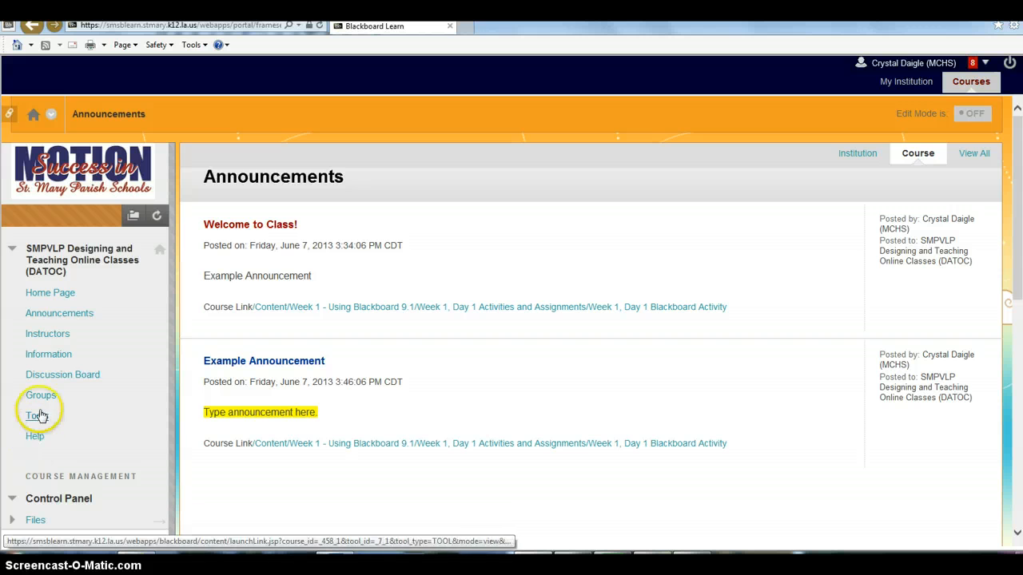
Step: Turn Edit Mode back on and make the Content link visible to students again
click(976, 116)
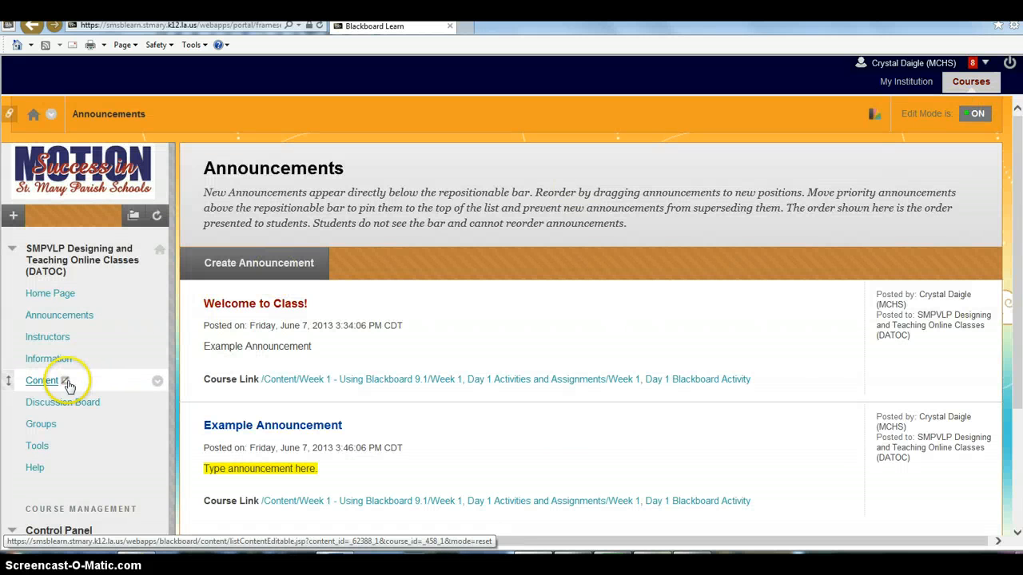
click(157, 382)
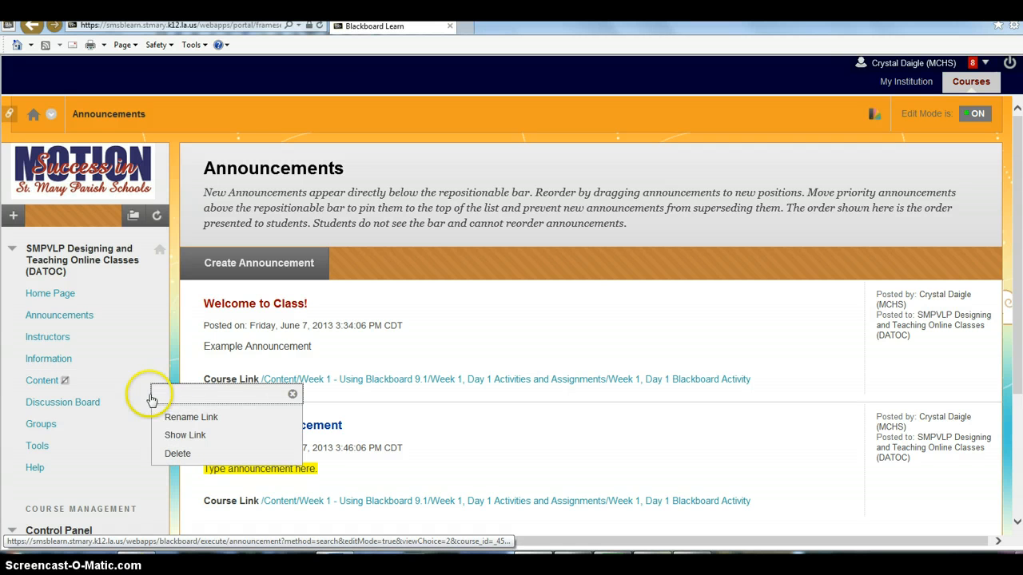
click(170, 437)
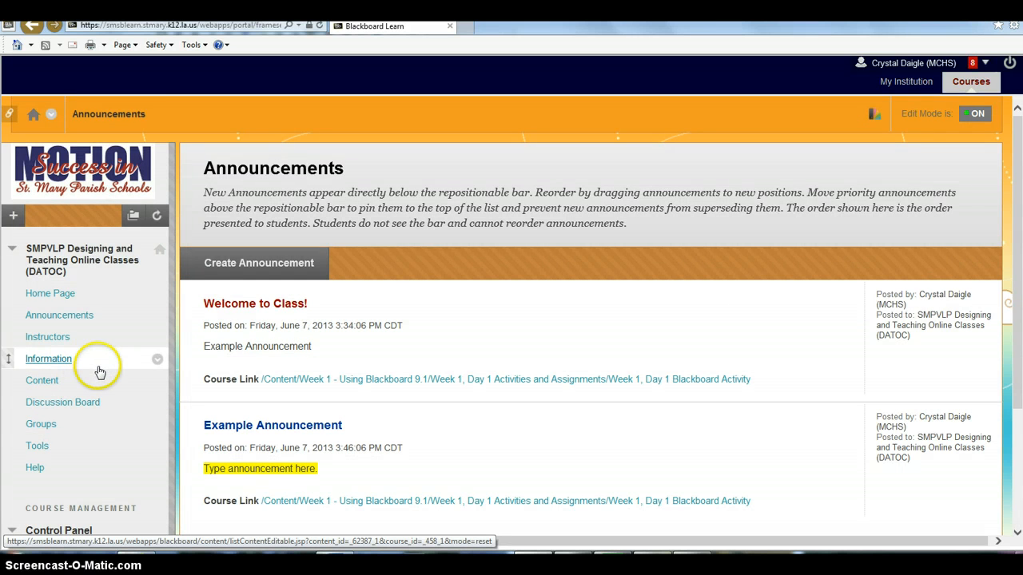
Step: Open the course's Tools page and review the listed tools and their hide options down to Roster
scroll(95, 364, down, 2)
click(36, 314)
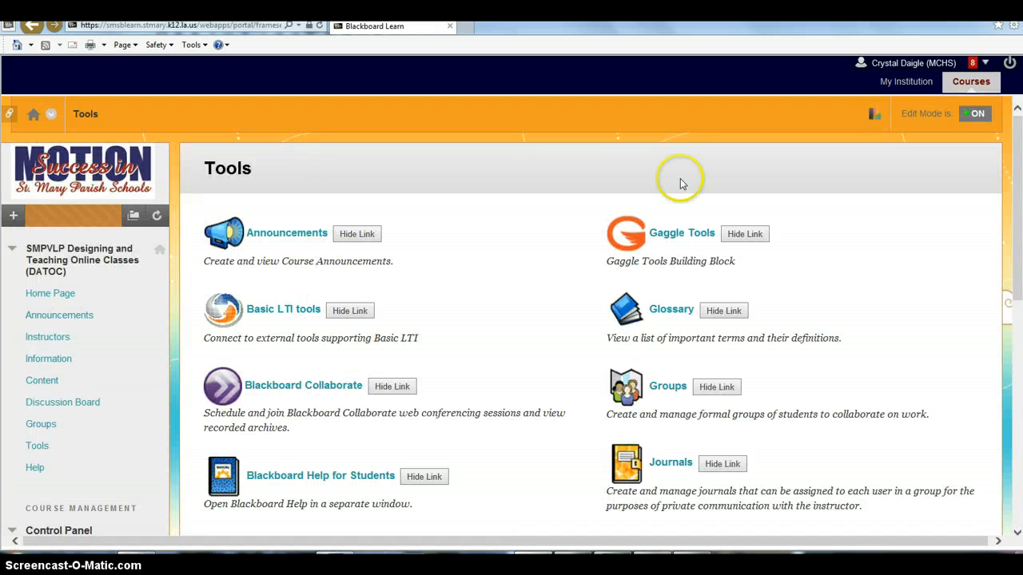
scroll(903, 299, down, 1)
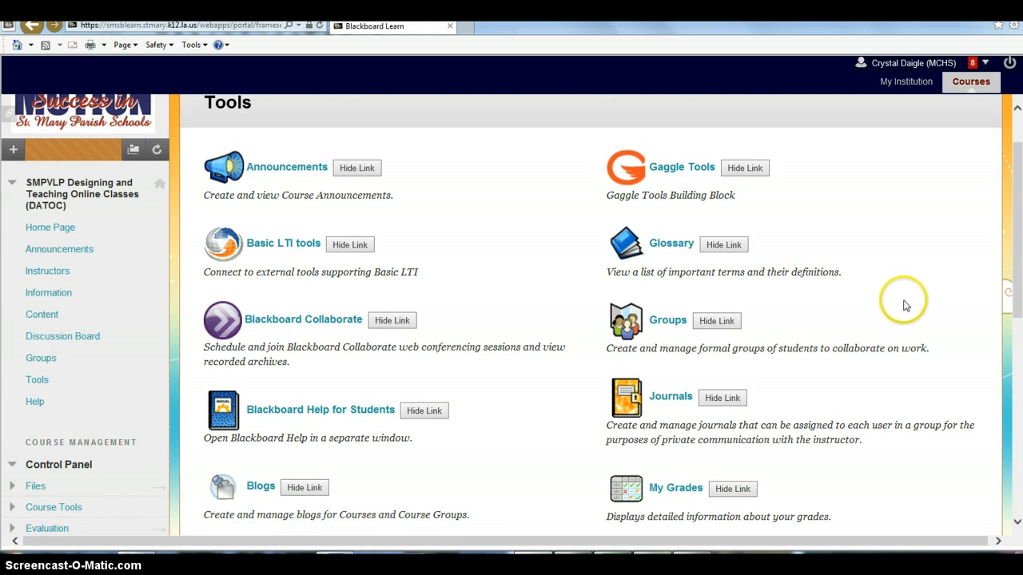
scroll(905, 304, down, 1)
scroll(909, 312, down, 1)
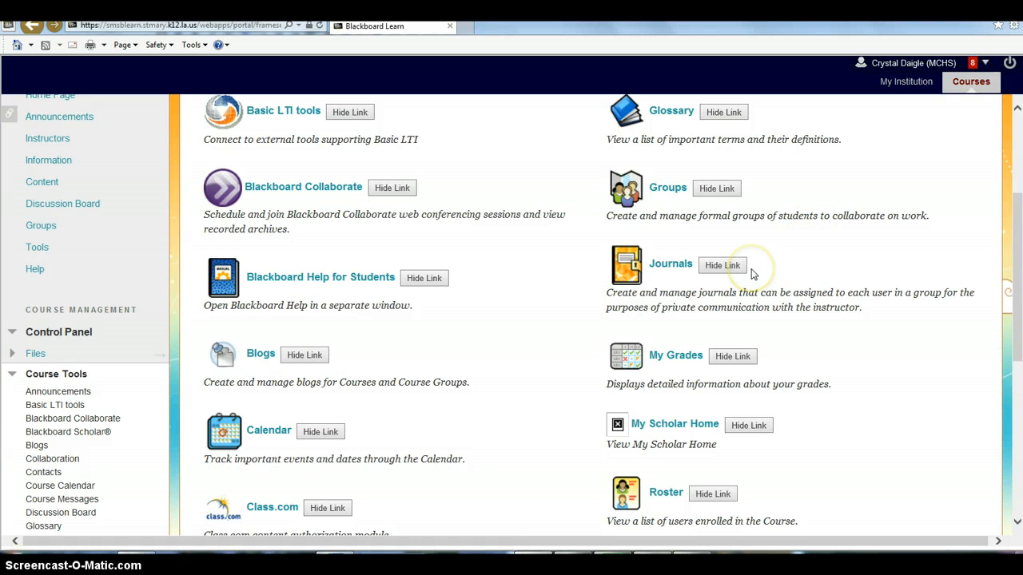
scroll(757, 274, down, 1)
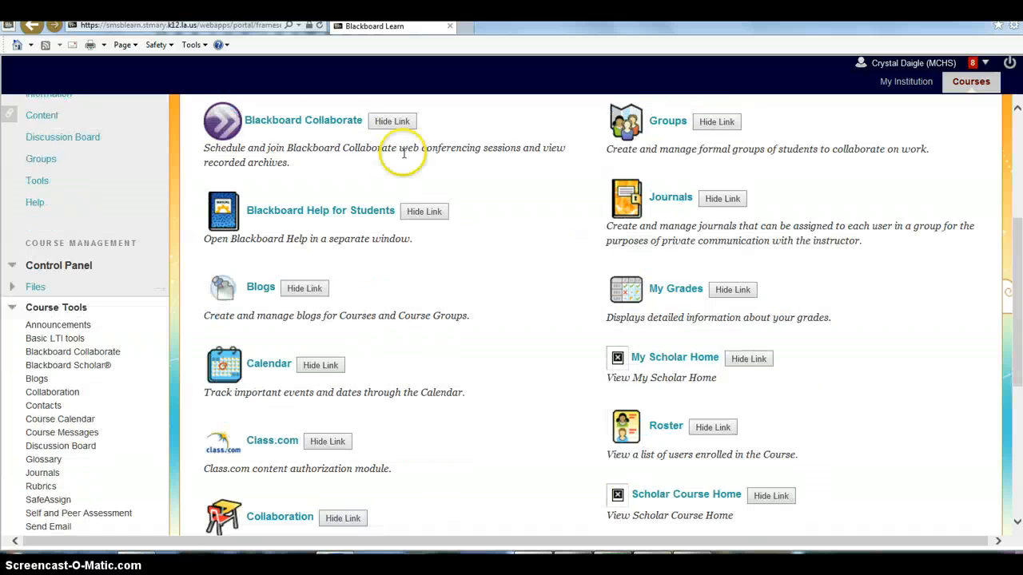
scroll(743, 302, down, 1)
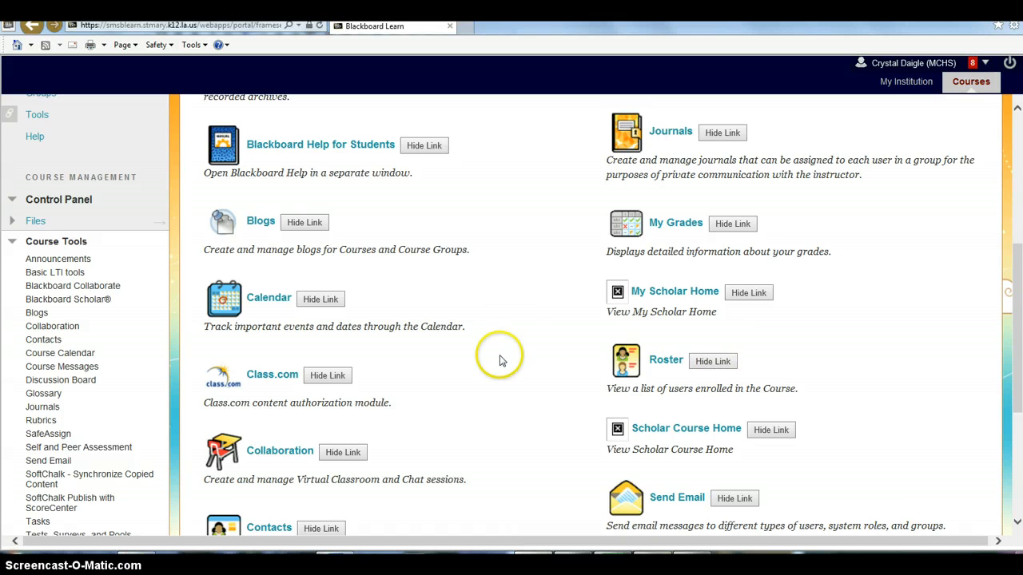
scroll(519, 367, down, 1)
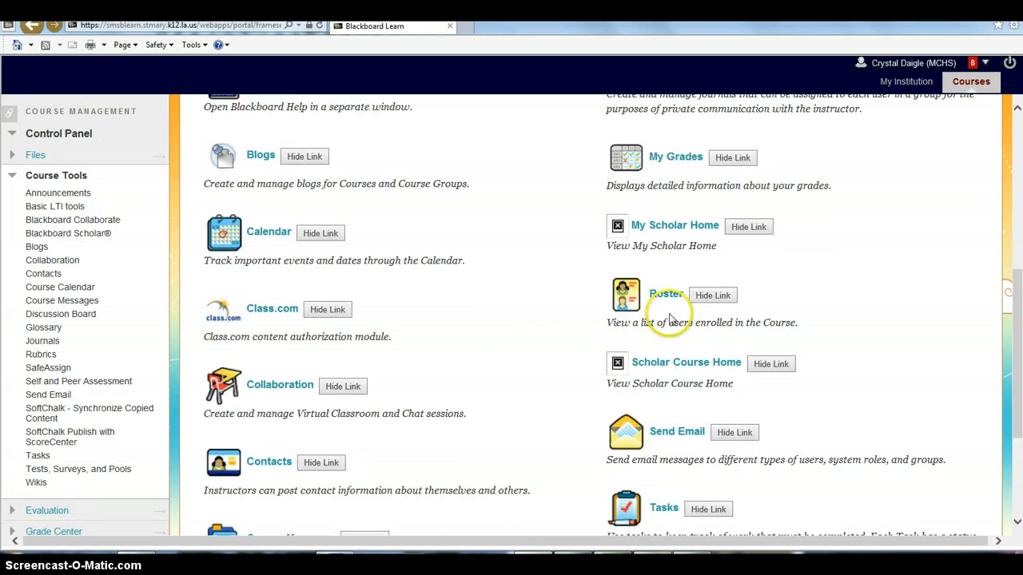
Step: Try hiding the Roster link from students on the Tools page, and show the link again
click(703, 298)
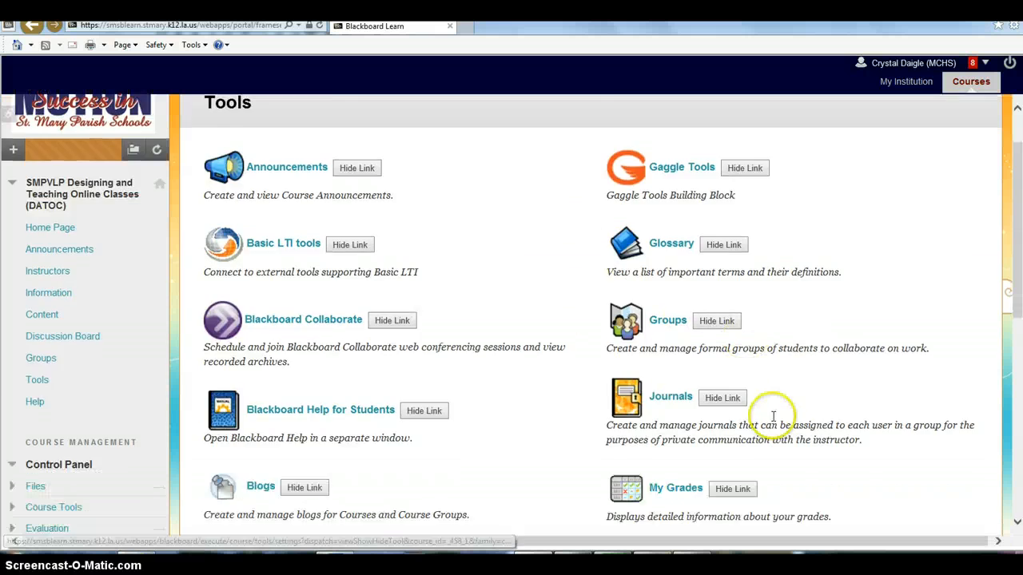
scroll(774, 415, down, 2)
scroll(787, 430, down, 1)
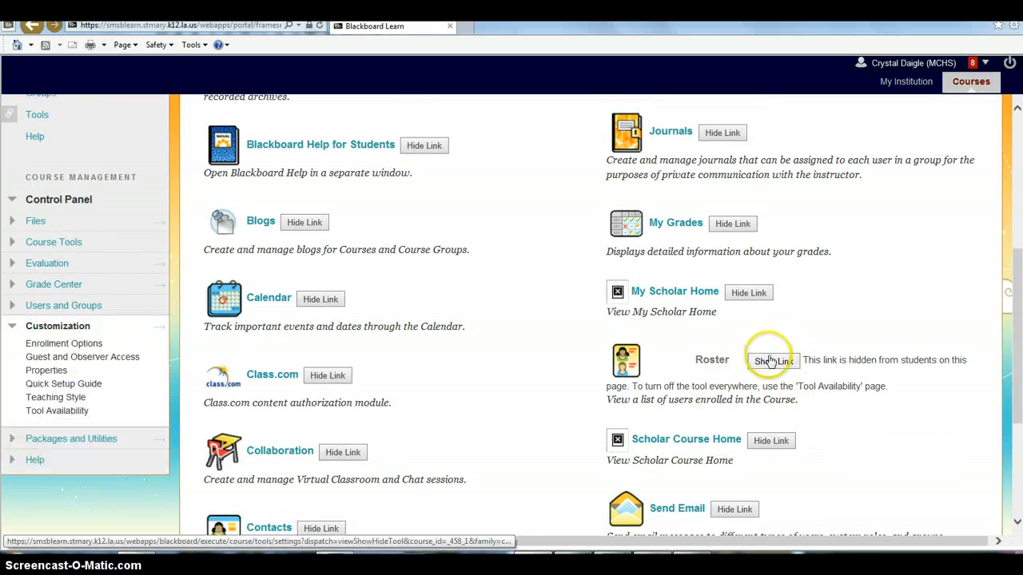
click(766, 363)
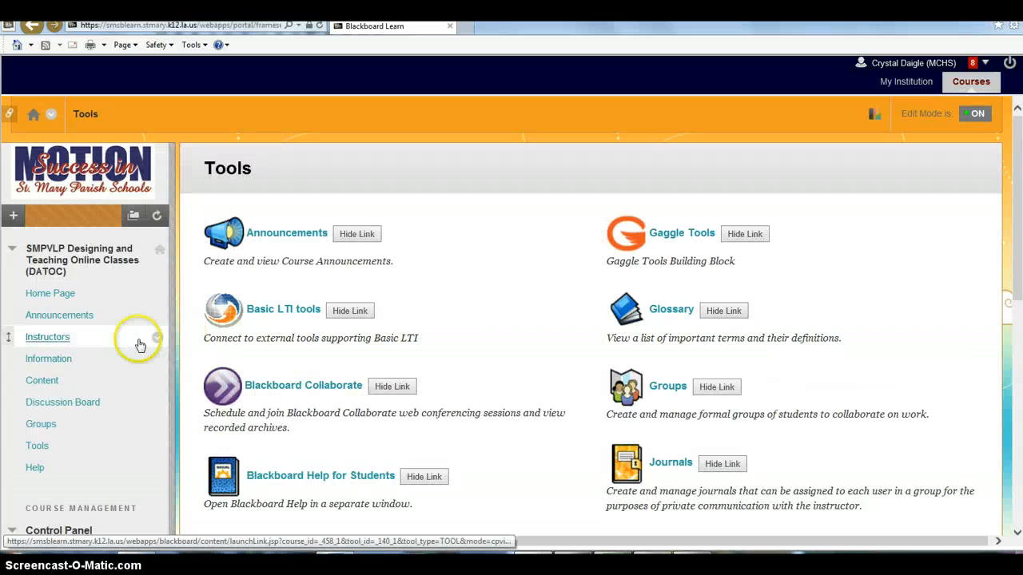